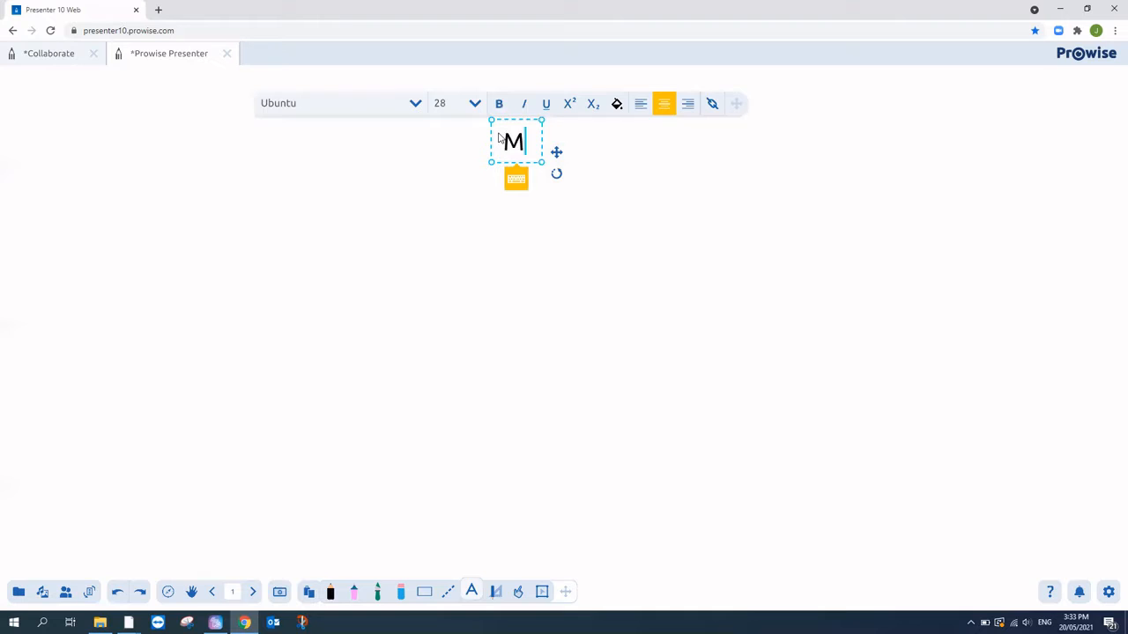
- Create a new blank second page after the Mars title page
click(253, 592)
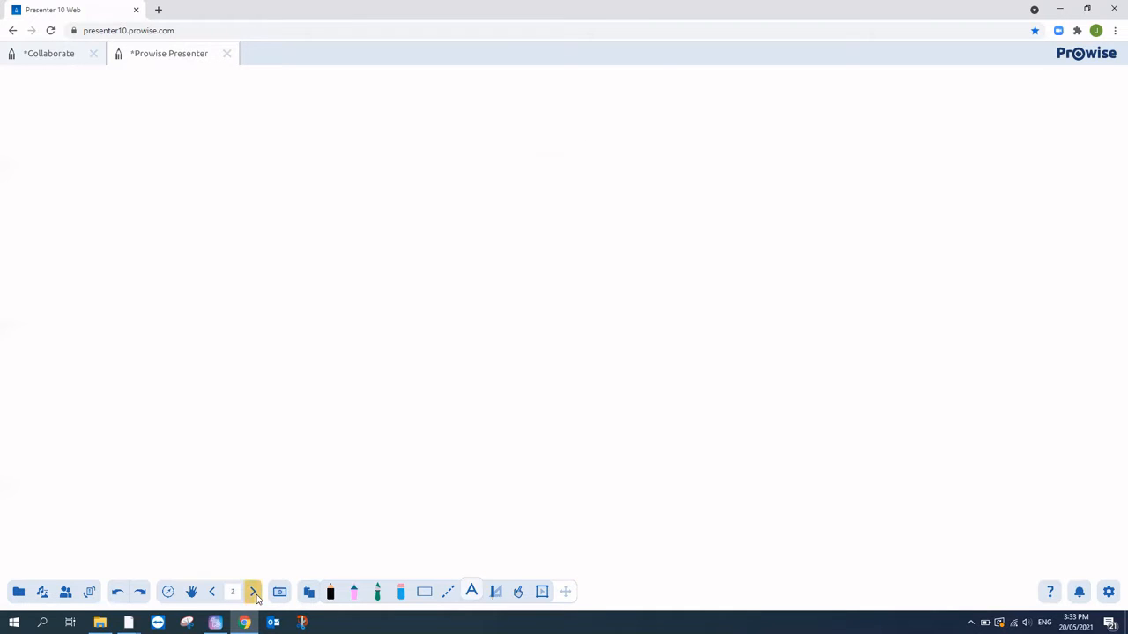
- Add the title 'Earth' to page 2, nudged slightly right, and bring up collaboration options
click(450, 152)
text(Earth)
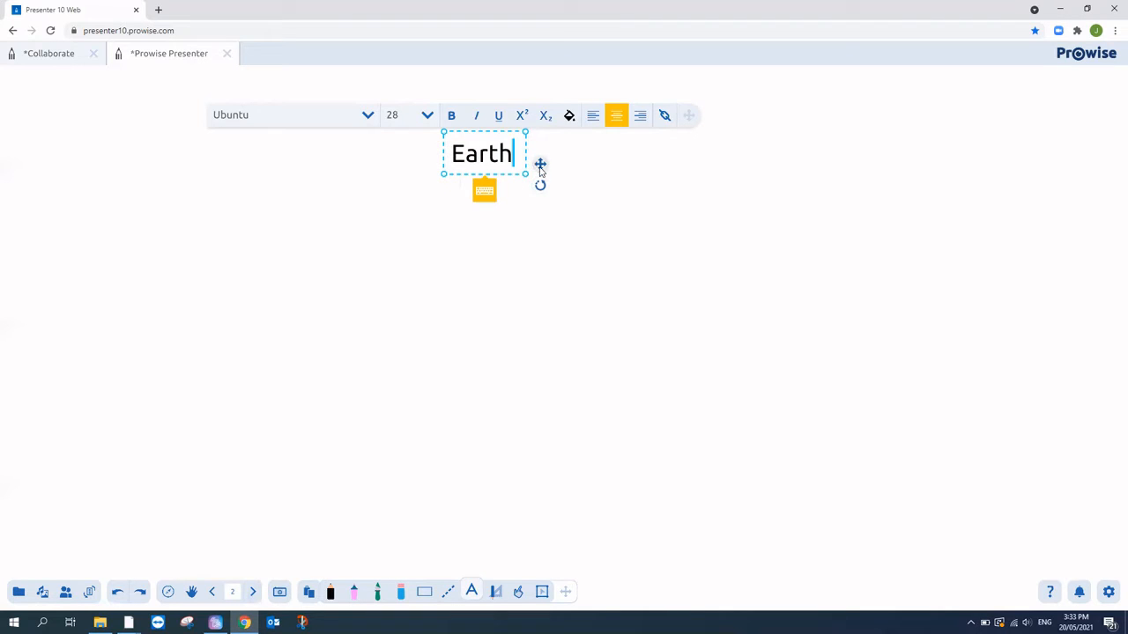
drag(540, 164, 566, 164)
click(627, 237)
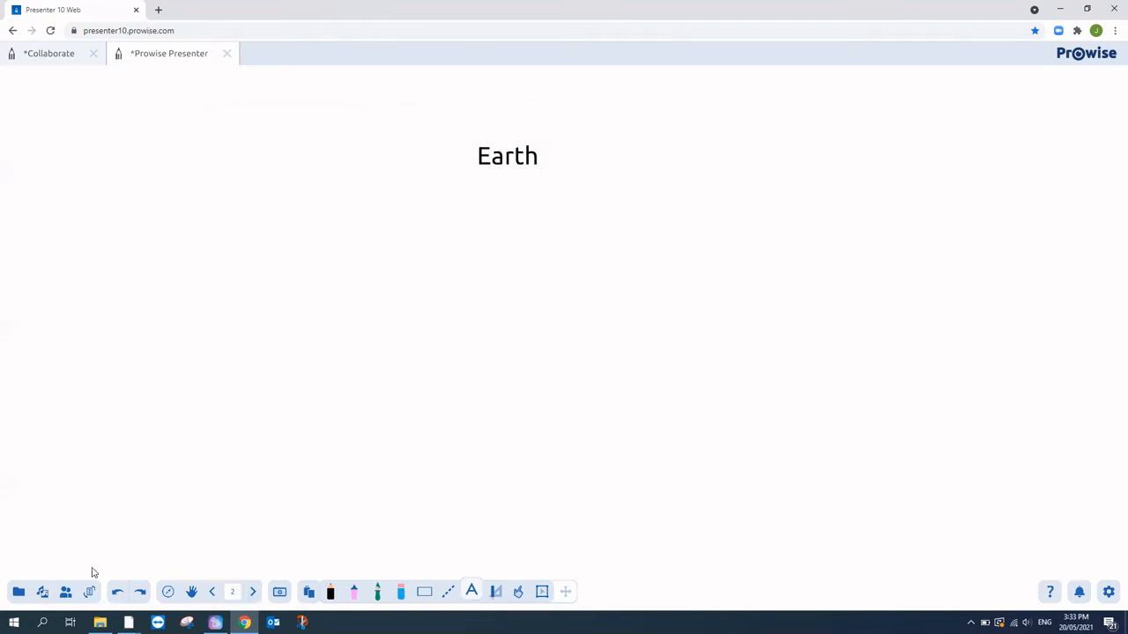
click(67, 592)
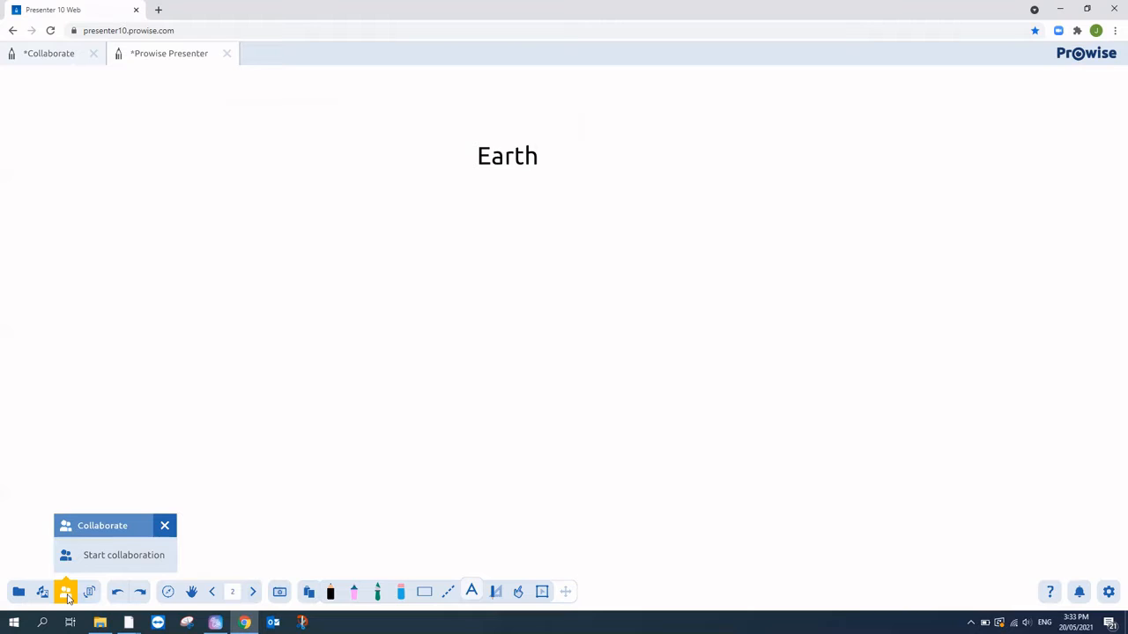
- Start collaborating by saving the lesson to Private > Webinar as 'Solar system', description 'Planets'
click(128, 562)
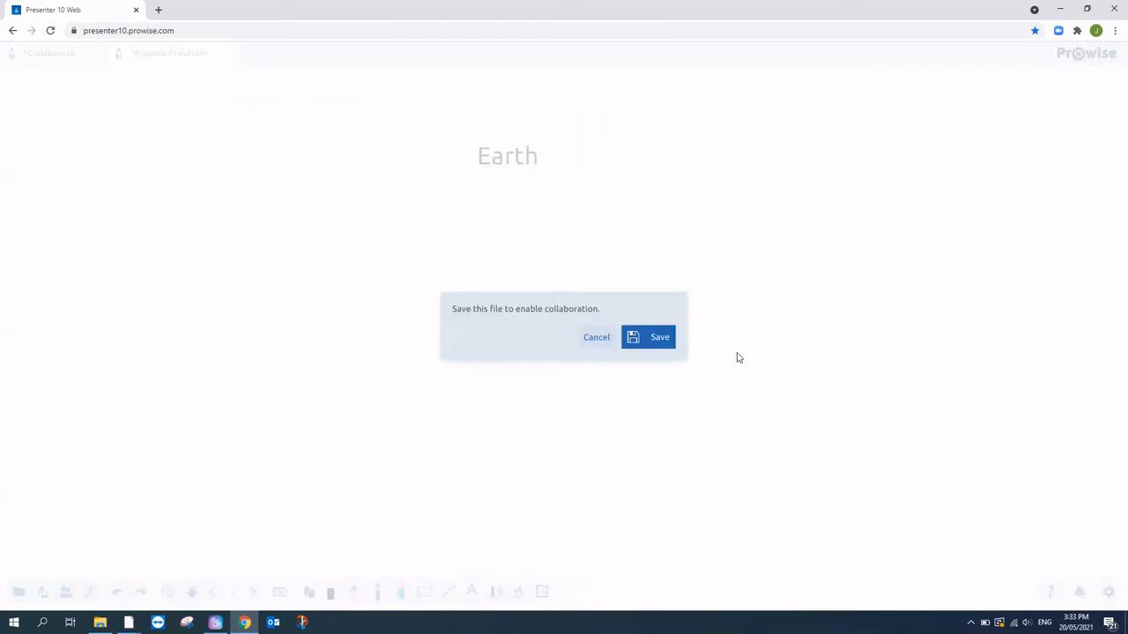
click(667, 341)
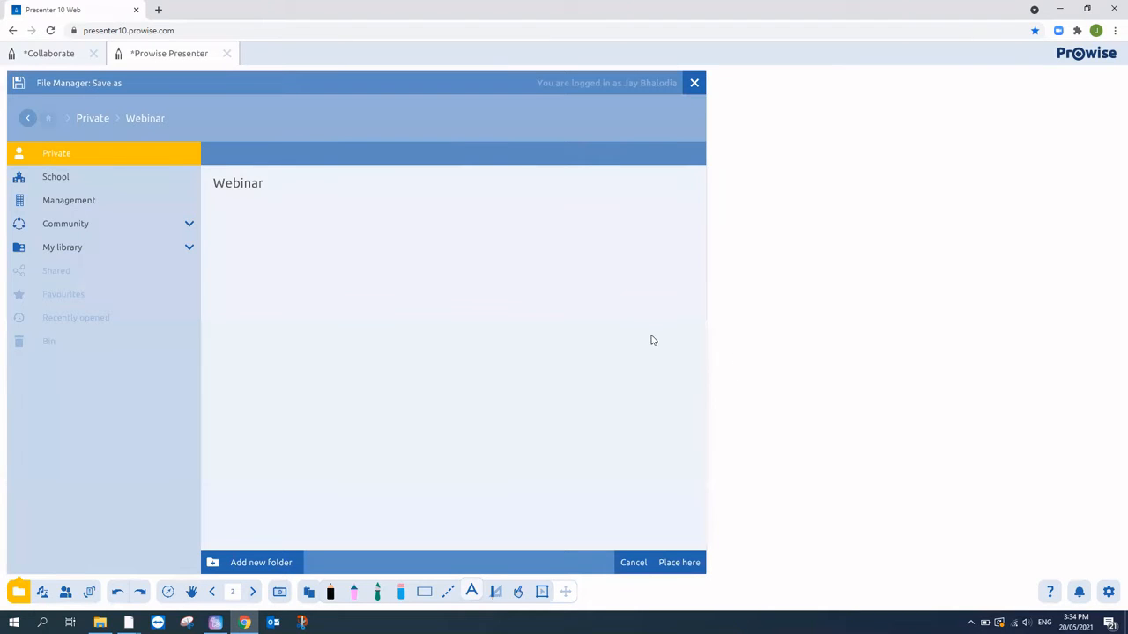
click(680, 567)
click(260, 176)
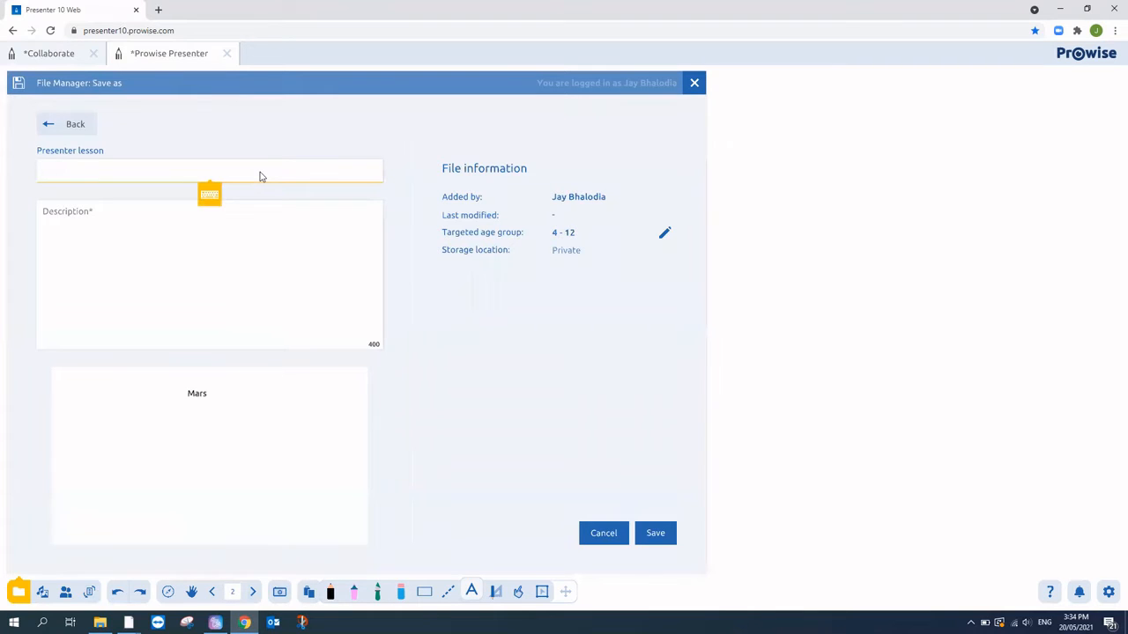
text(Solar system)
click(180, 222)
text(P)
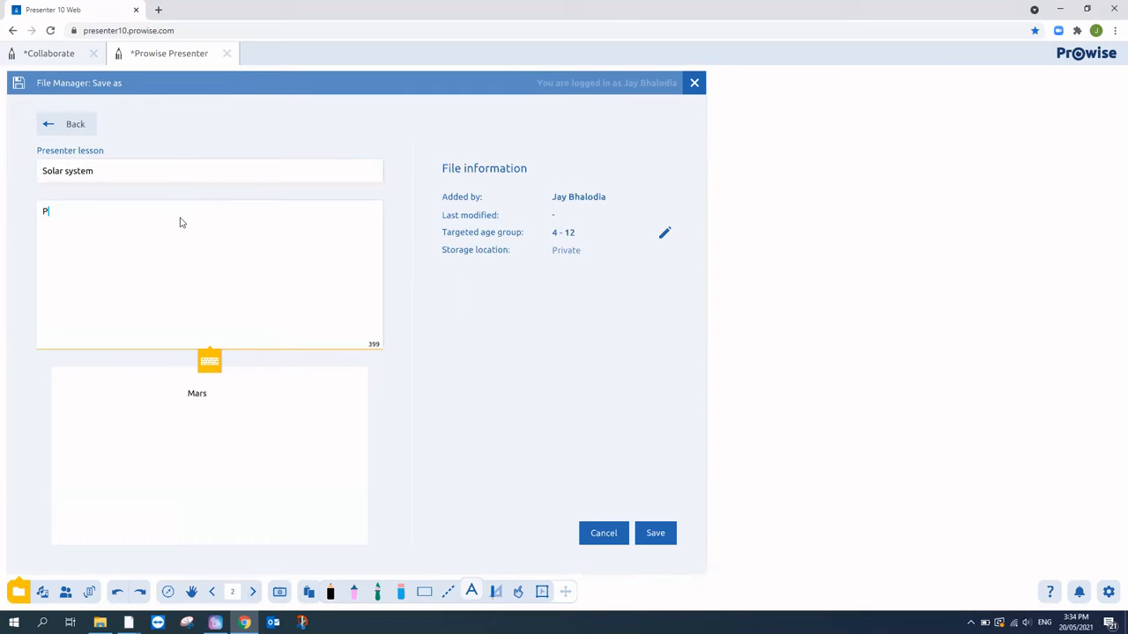
text(lanets)
click(667, 542)
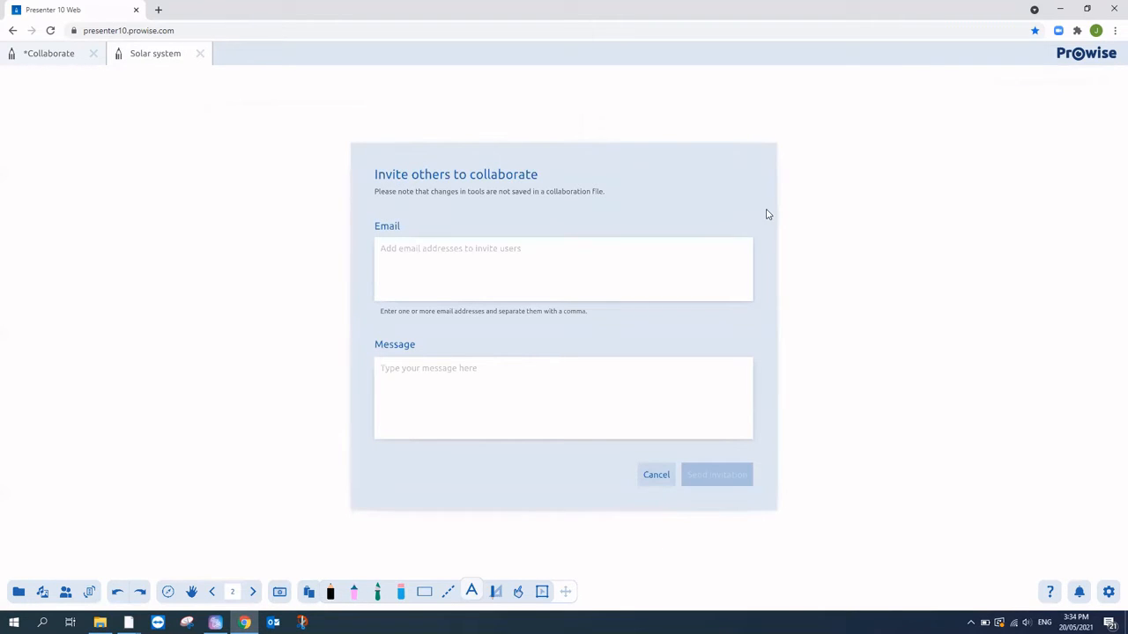
- Invite a colleague by e-mail with the message 'Let's create a lesson'
click(407, 264)
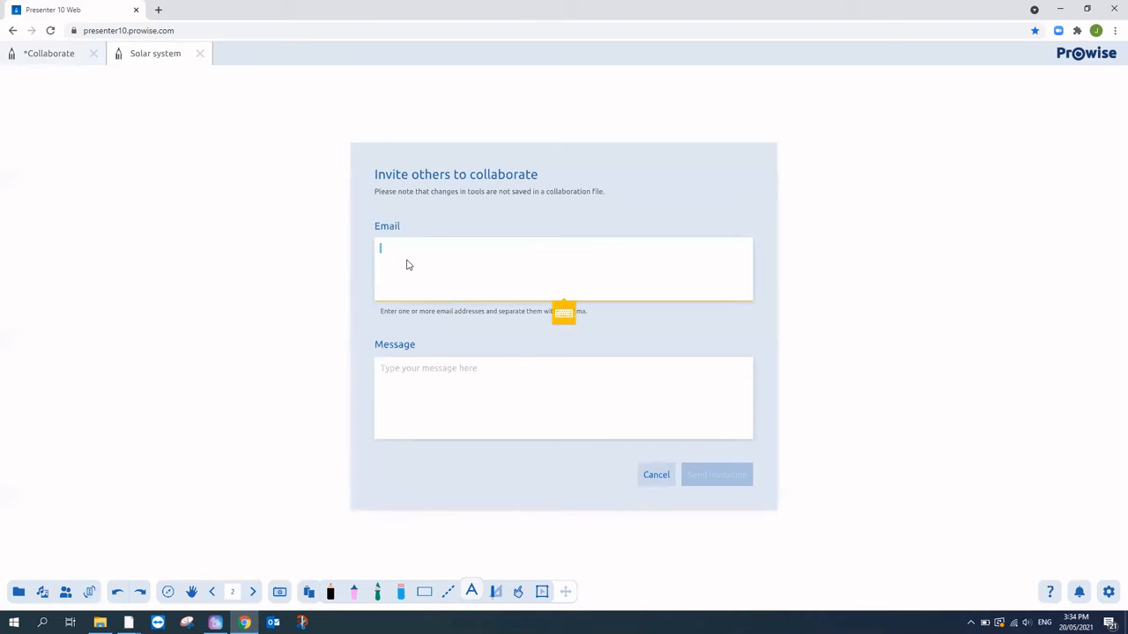
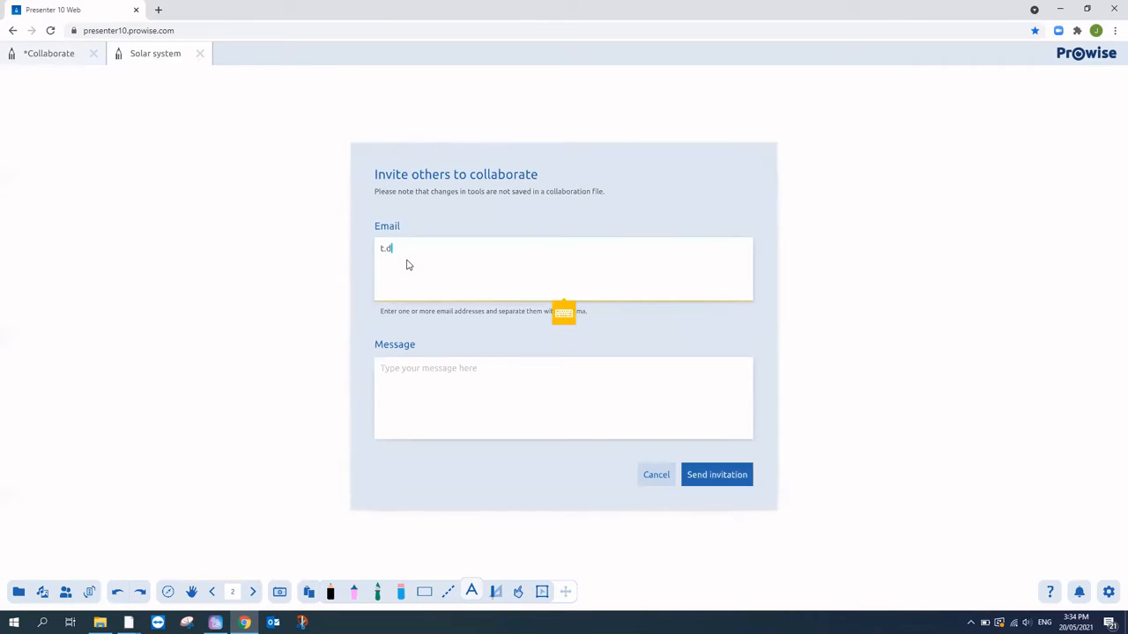
click(497, 386)
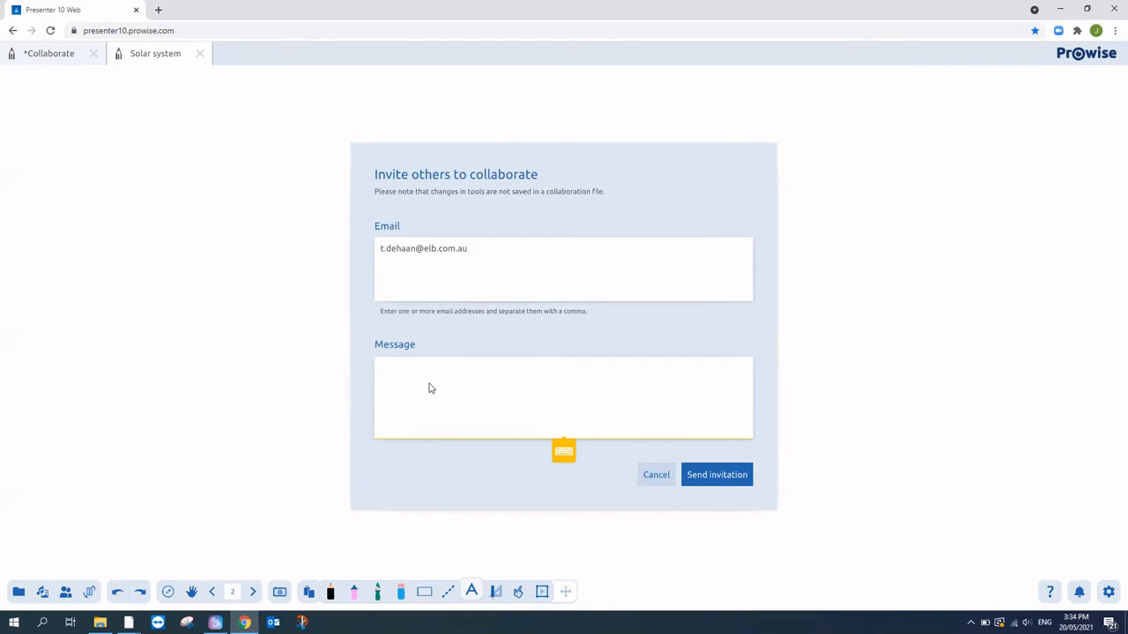
text(Let's create a lesson)
click(725, 483)
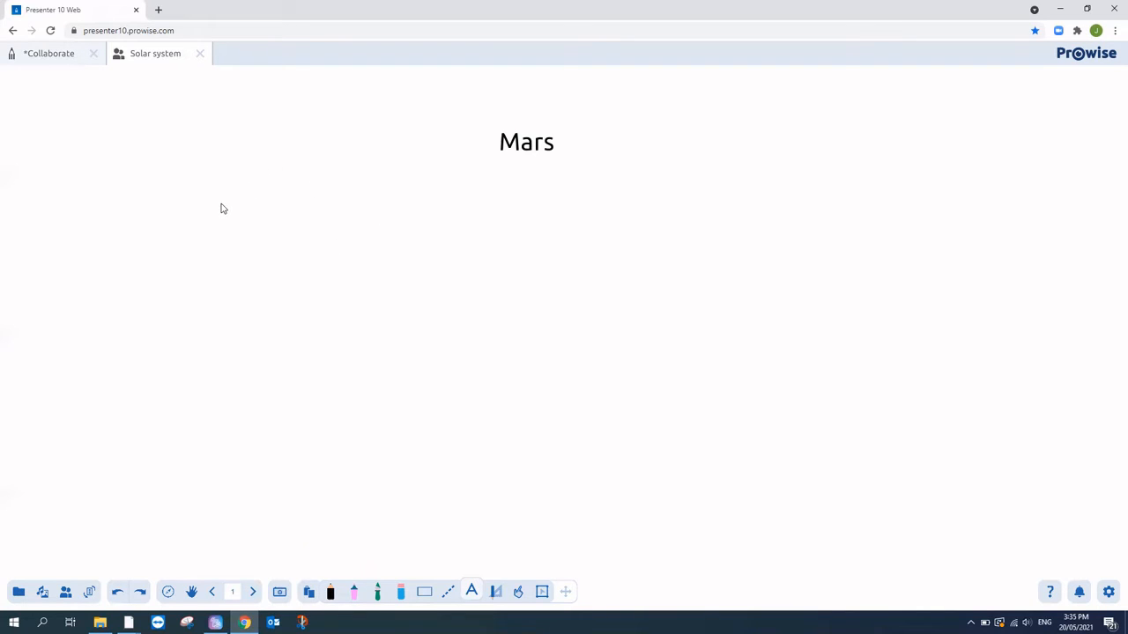
- Add a 'Red planet' text box beneath the Mars title
click(183, 179)
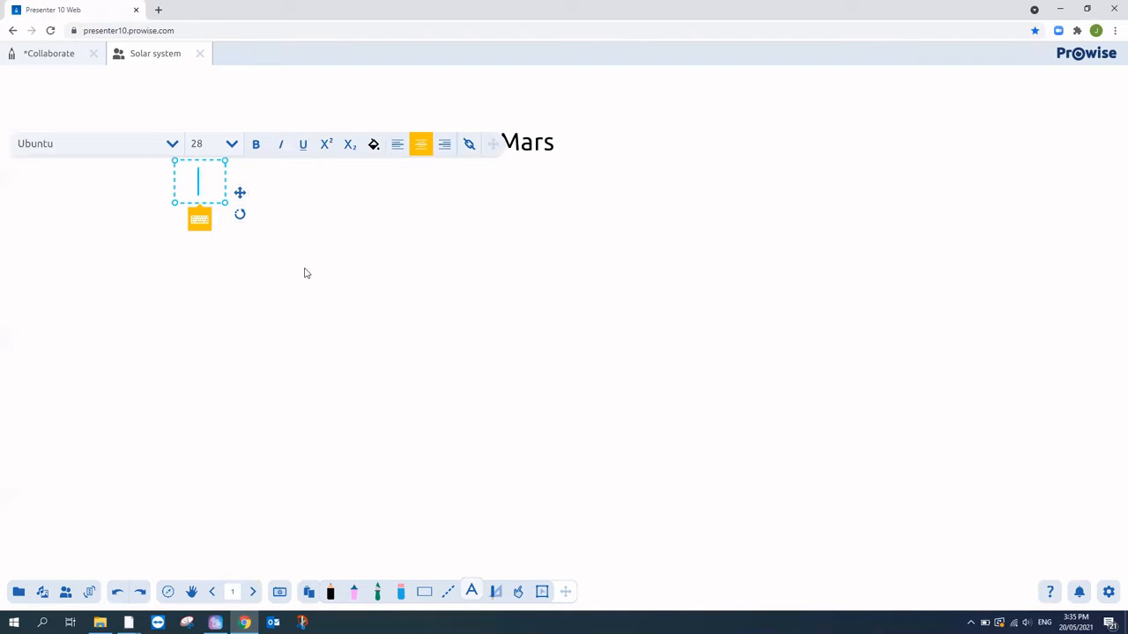
text(Re)
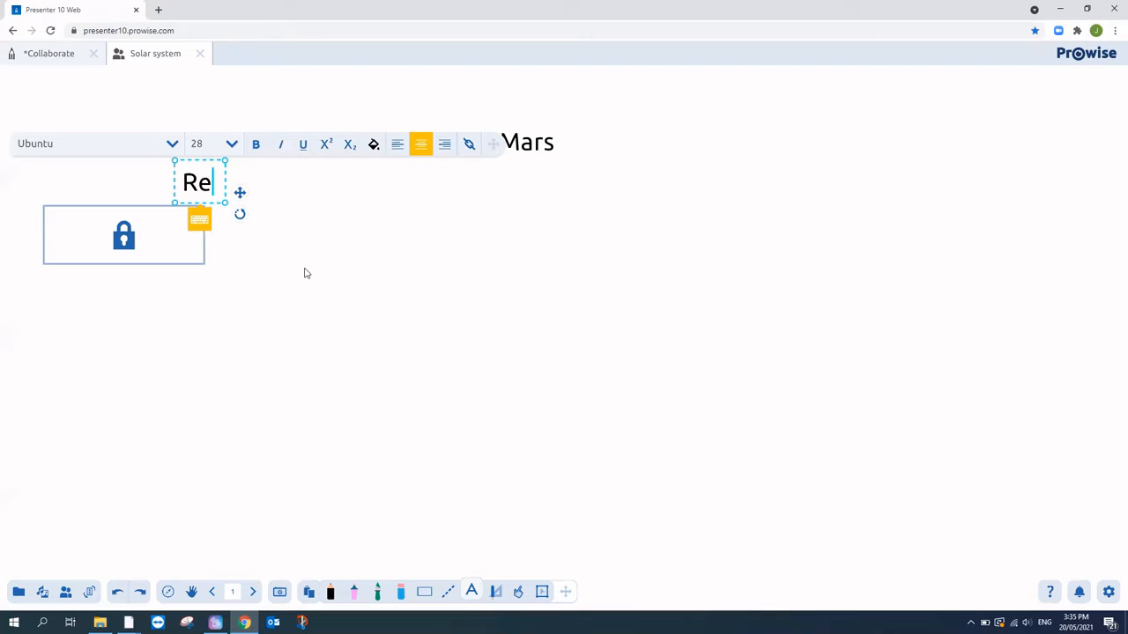
text(d planet)
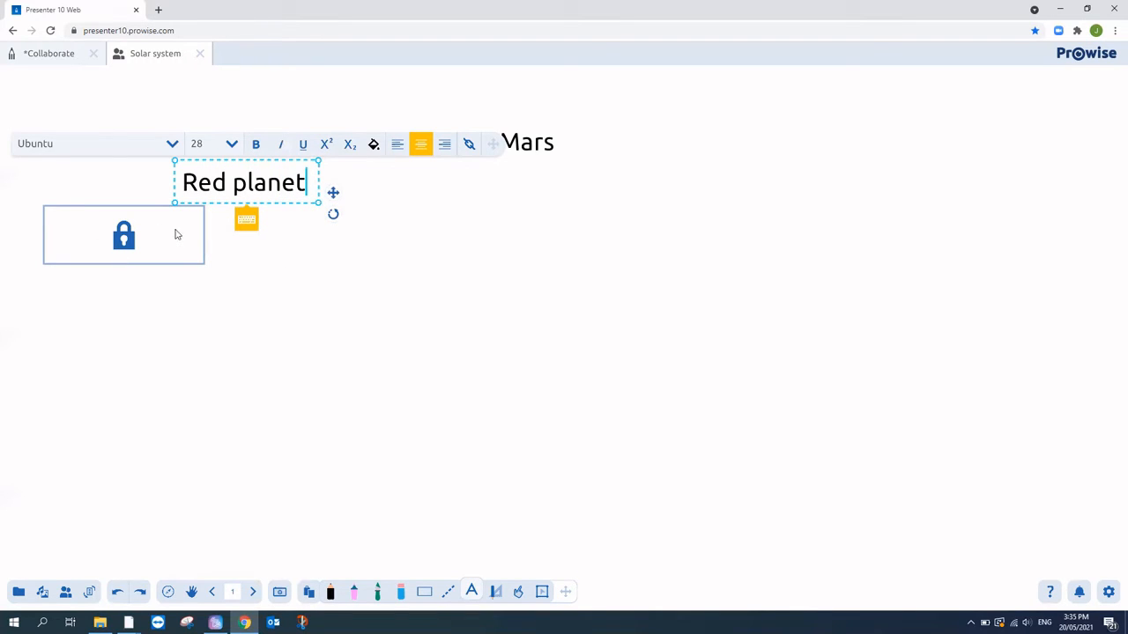
click(128, 238)
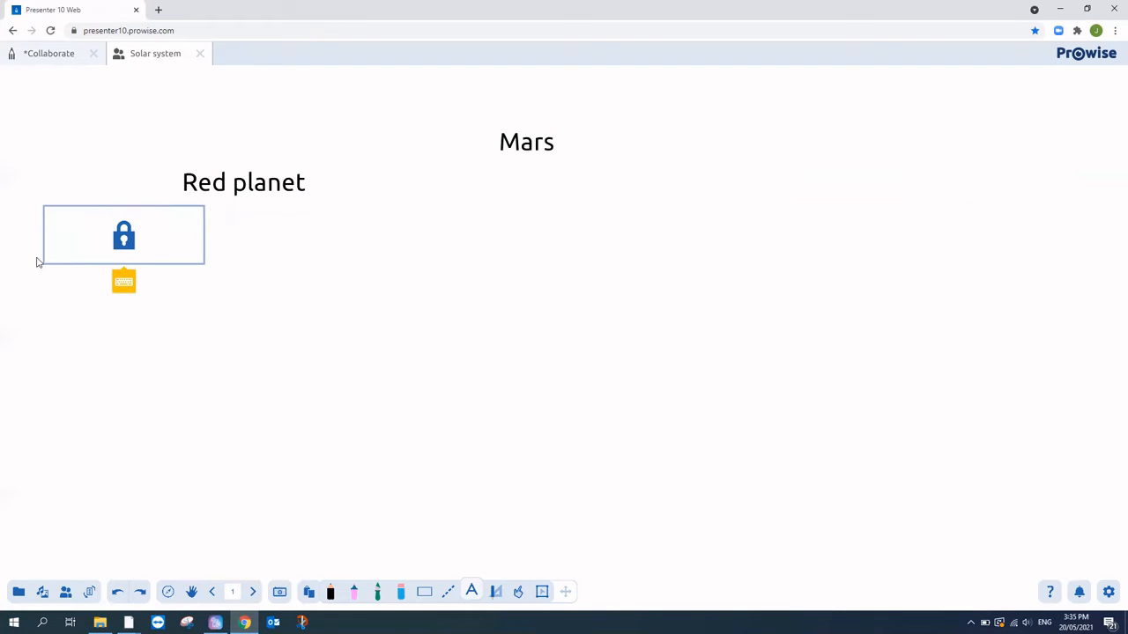
click(367, 189)
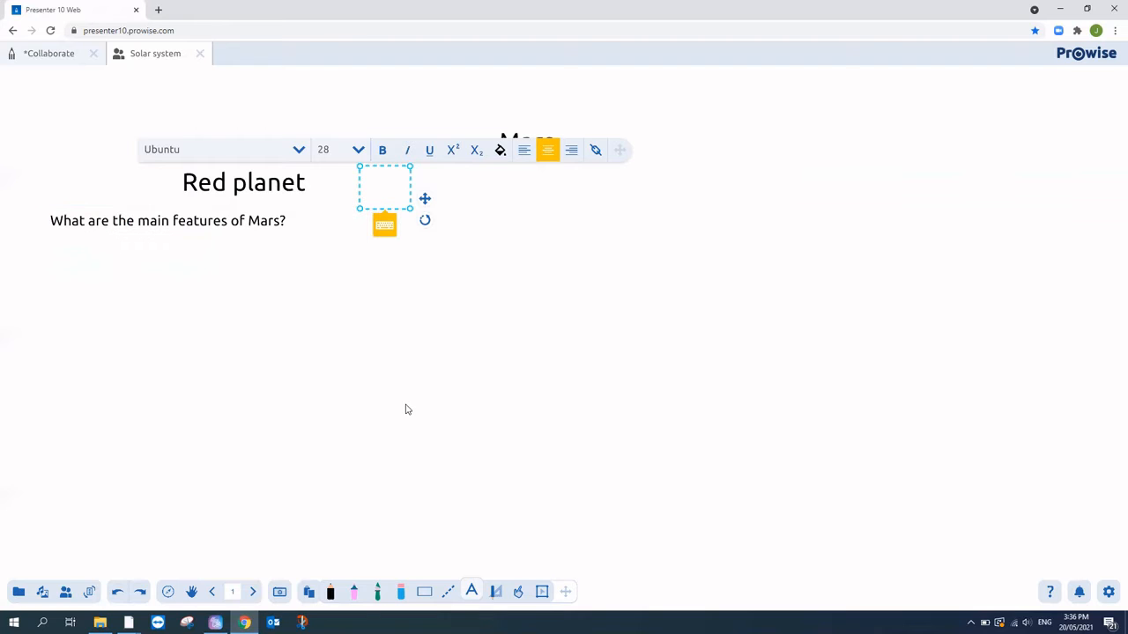
- Switch to the Earth page
click(41, 591)
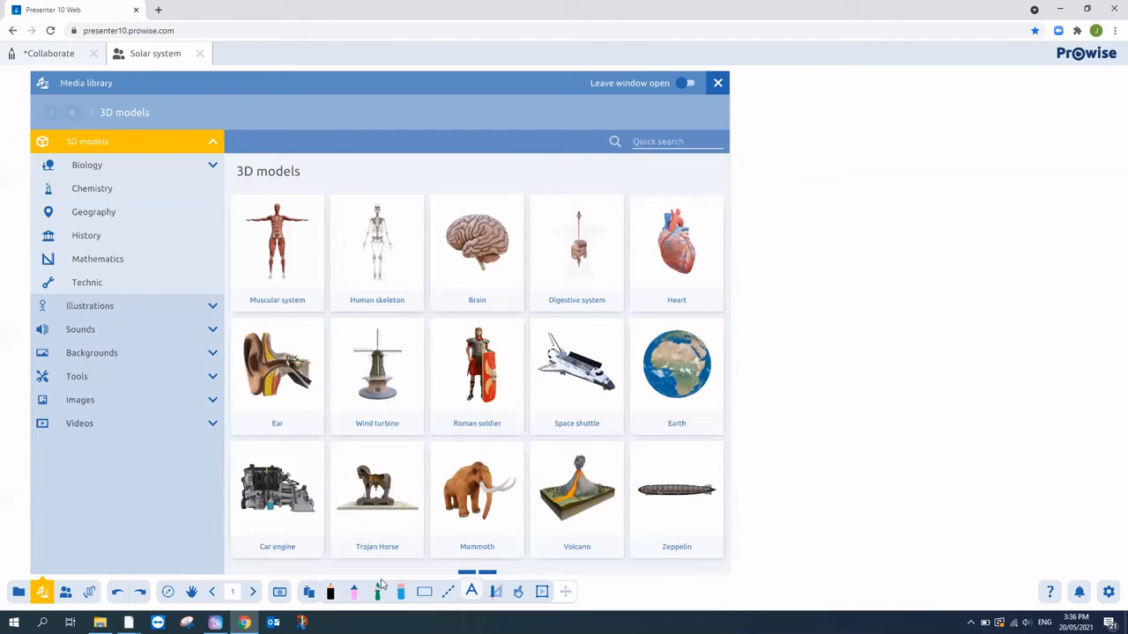
click(42, 593)
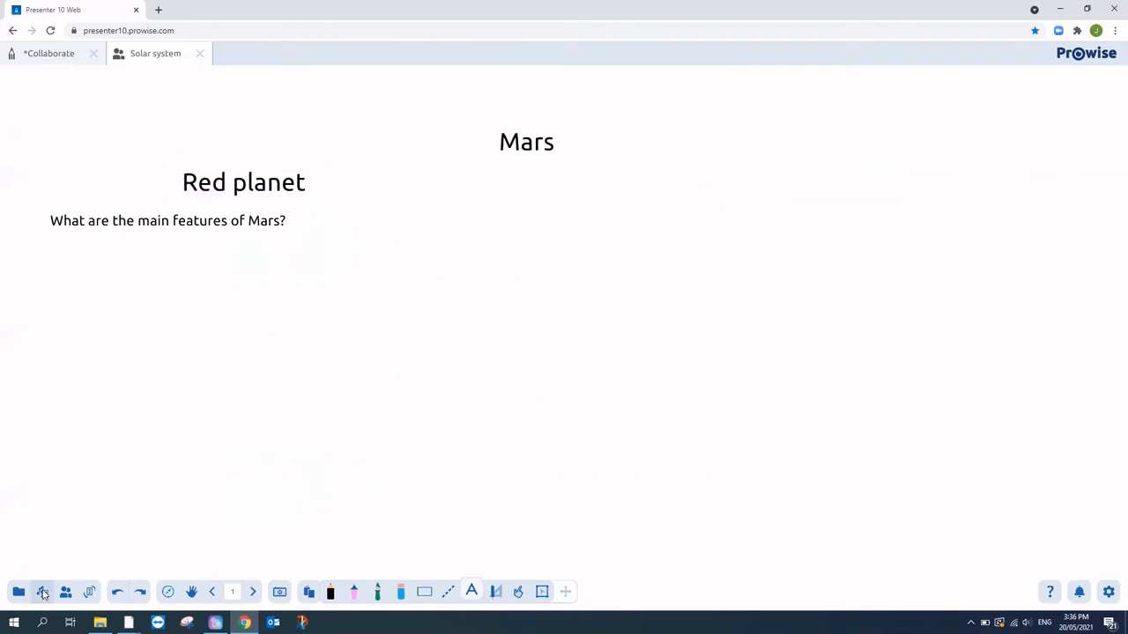
click(254, 592)
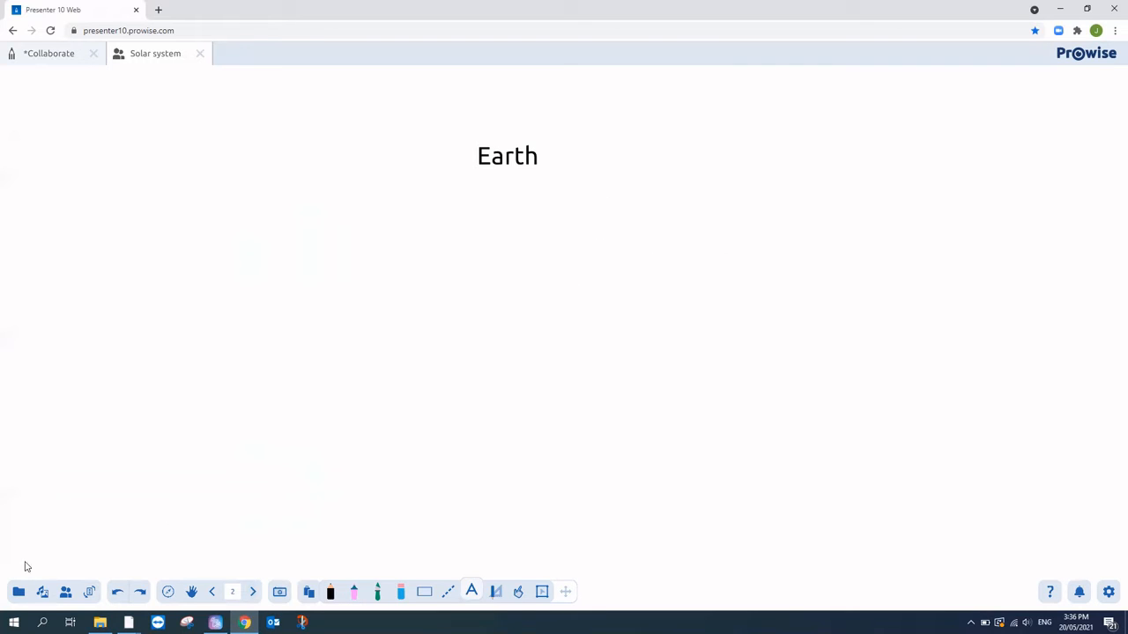
- Insert the Earth 3D globe left of the Earth title, then return to the Mars page
click(43, 593)
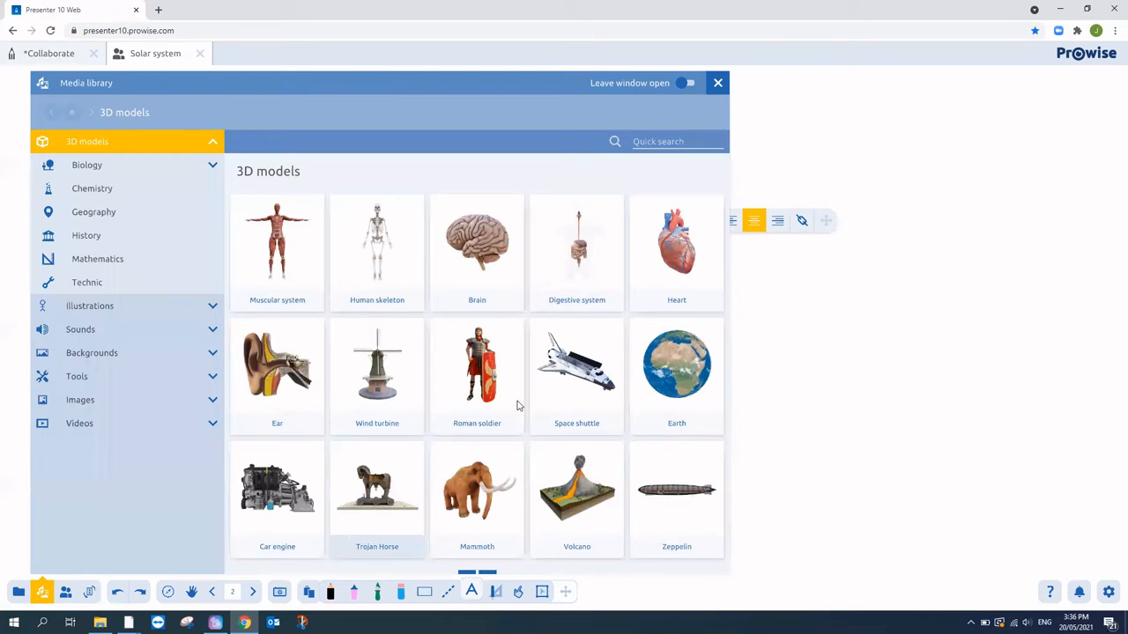
click(697, 361)
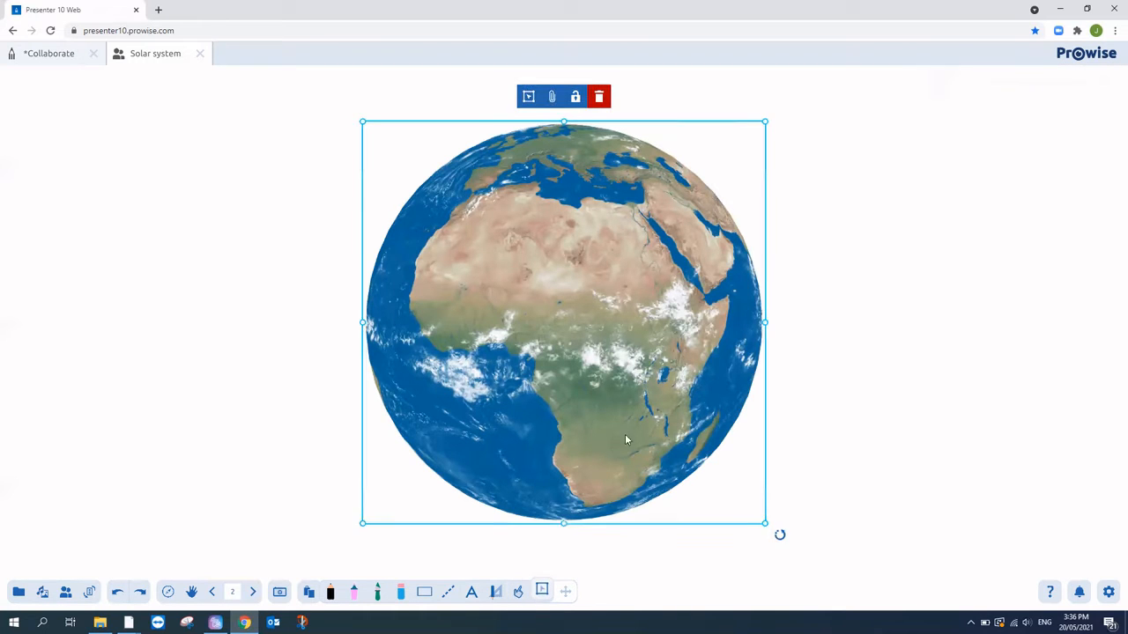
drag(559, 357, 313, 309)
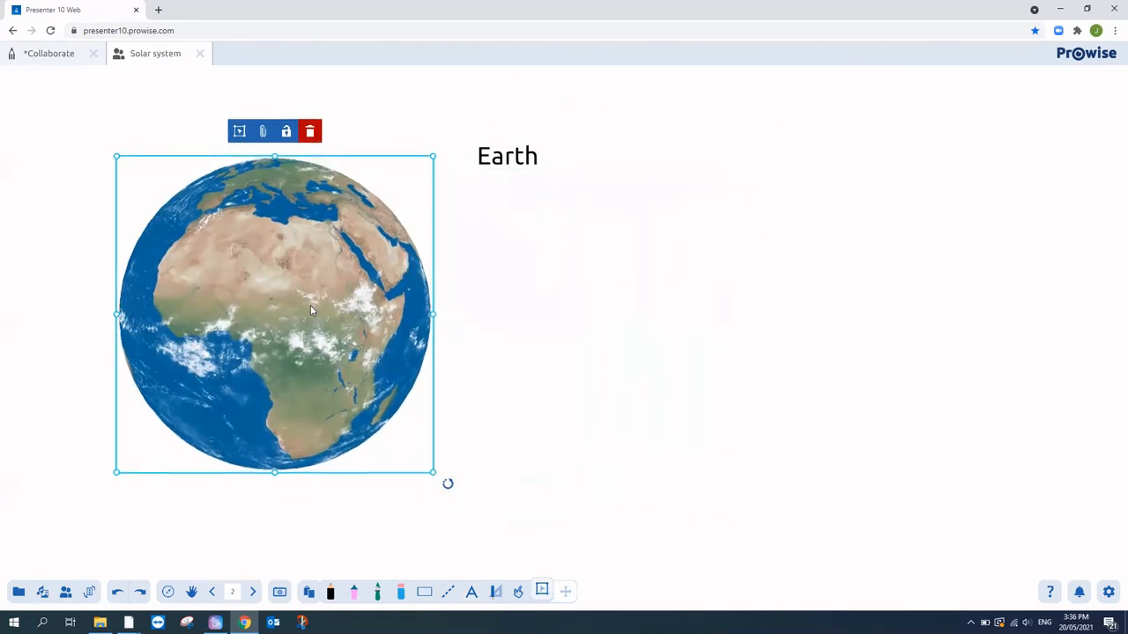
click(615, 379)
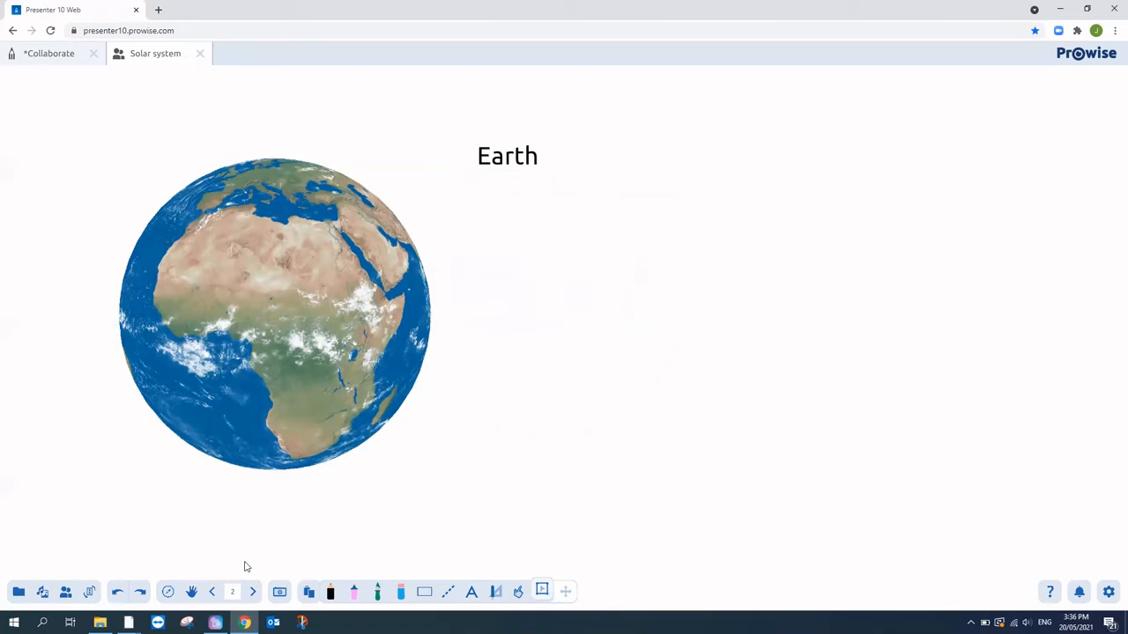
click(213, 592)
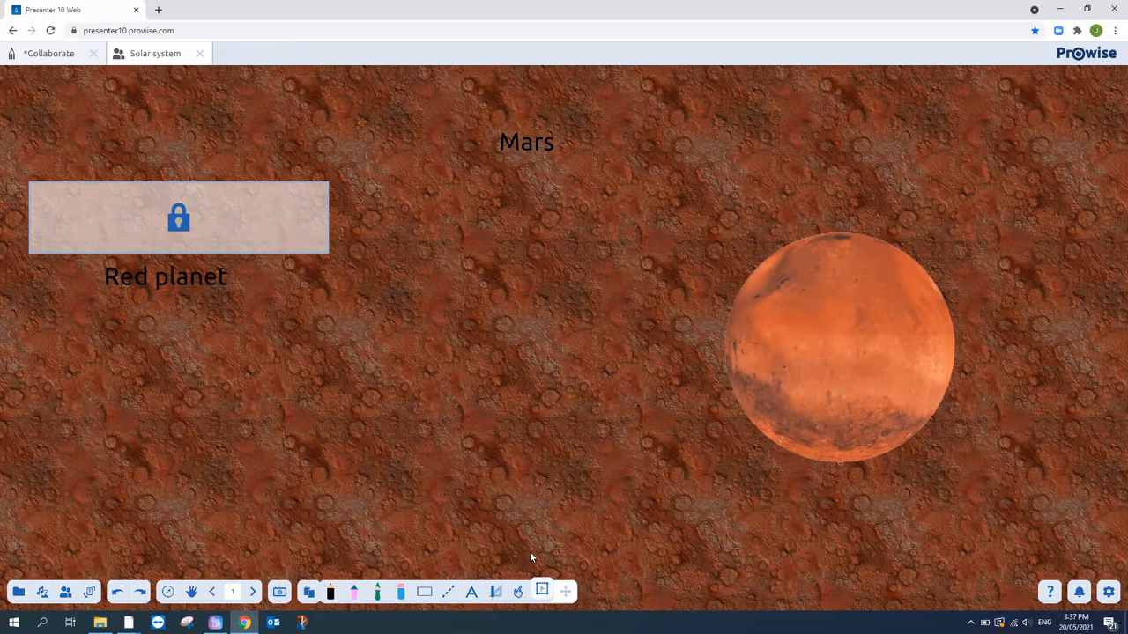
- Select the Mars planet image, resize and reposition it, then delete it
click(227, 277)
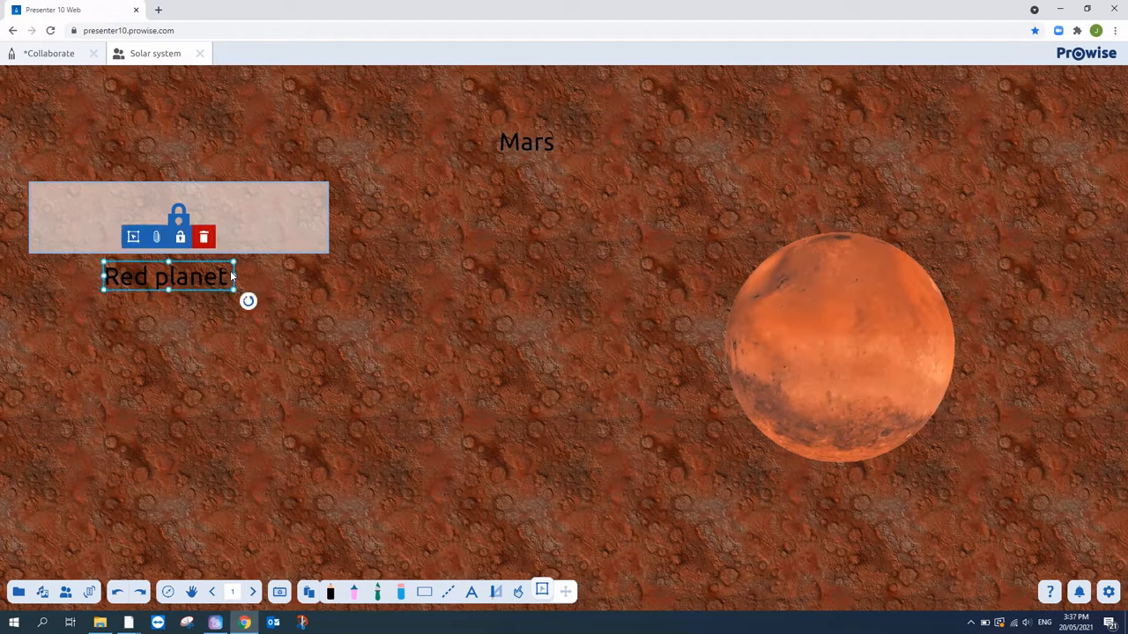
click(901, 333)
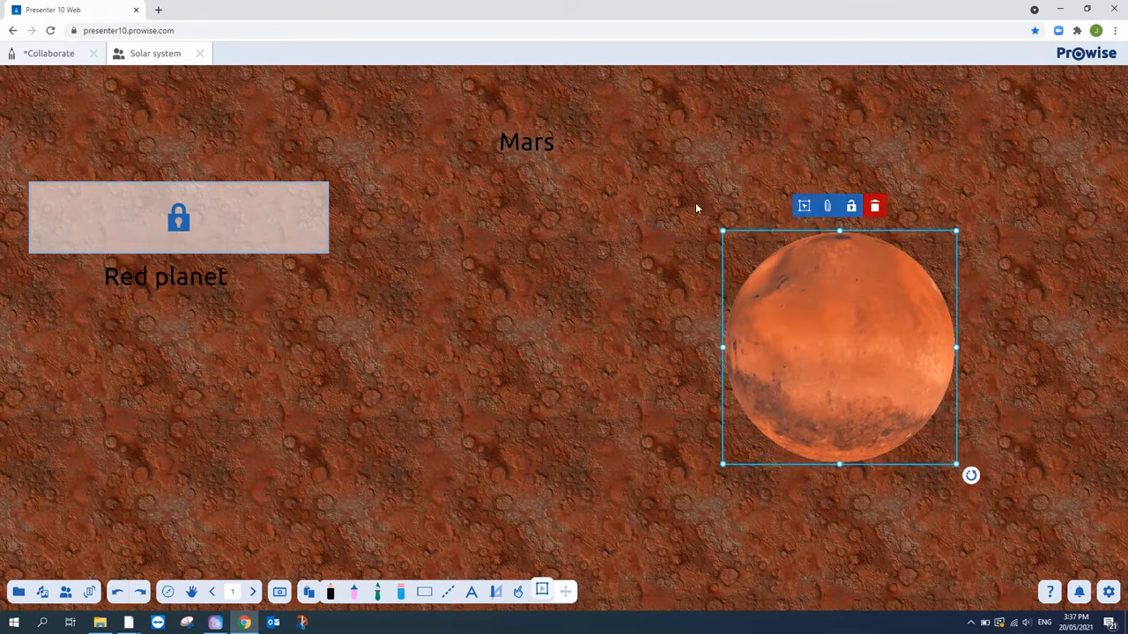
drag(723, 231, 654, 161)
drag(783, 286, 620, 336)
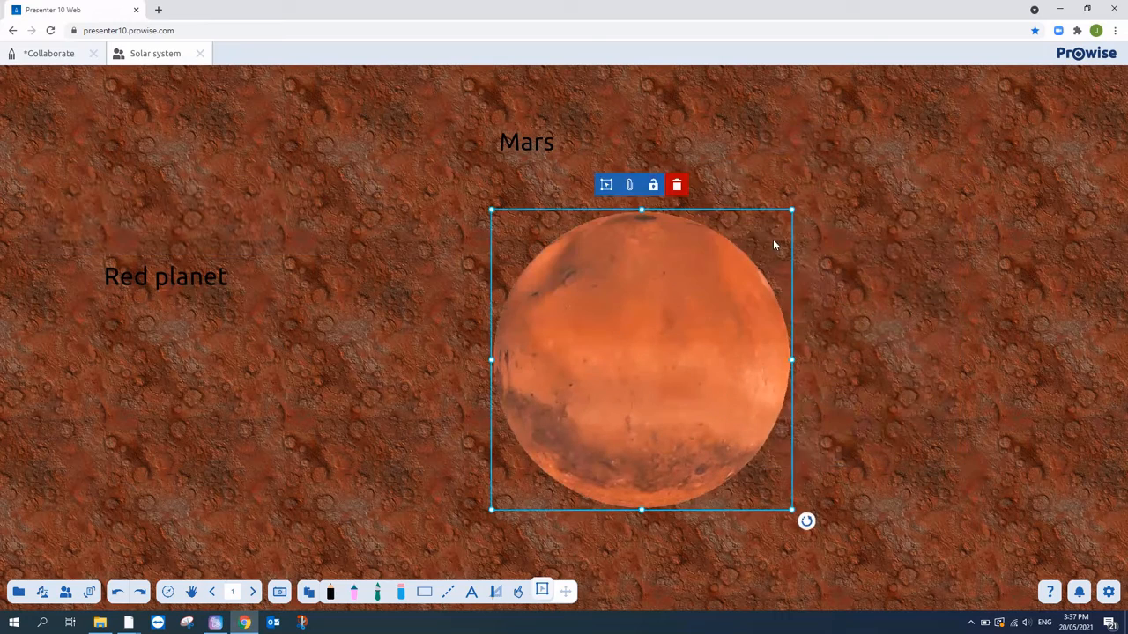
drag(791, 210, 710, 291)
drag(685, 338, 748, 245)
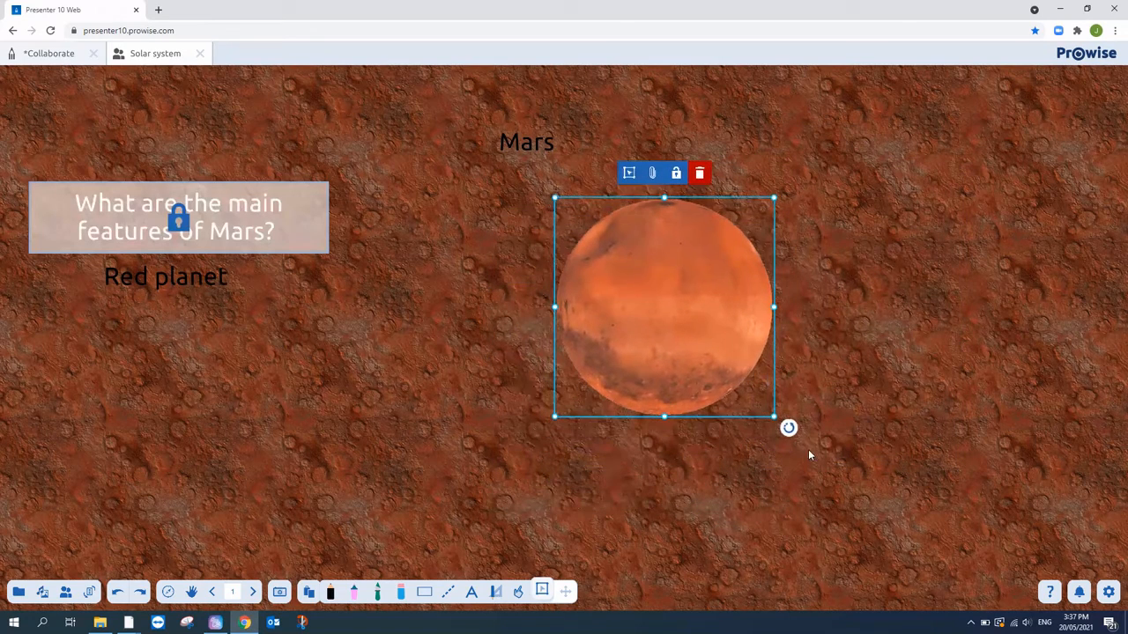
click(704, 174)
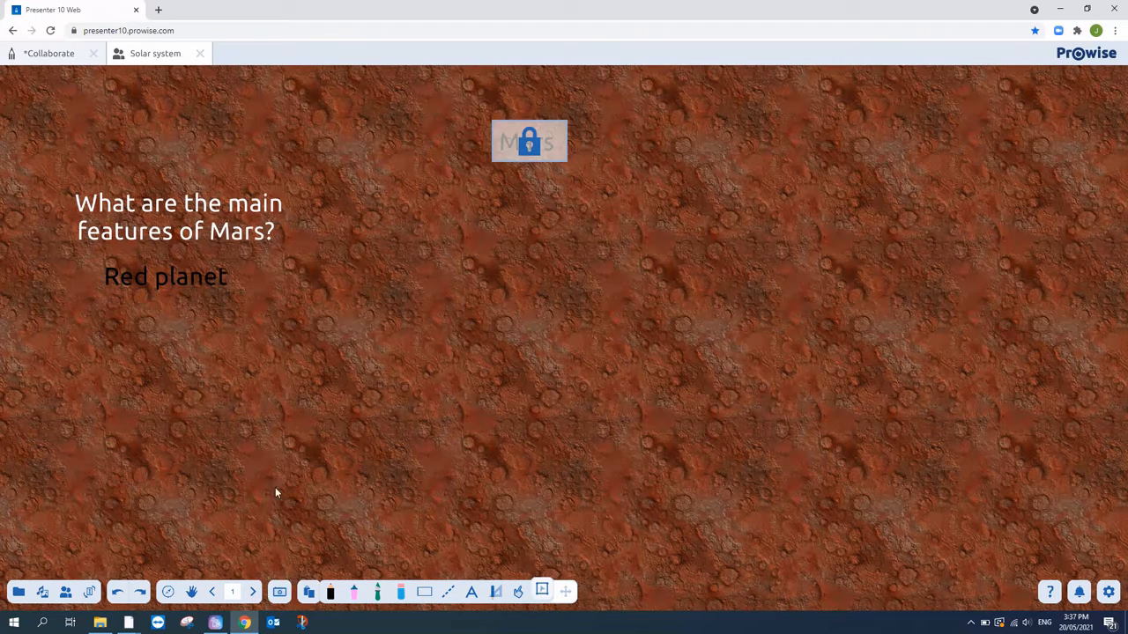
- Flip to the Earth page and back to the Mars page
click(252, 592)
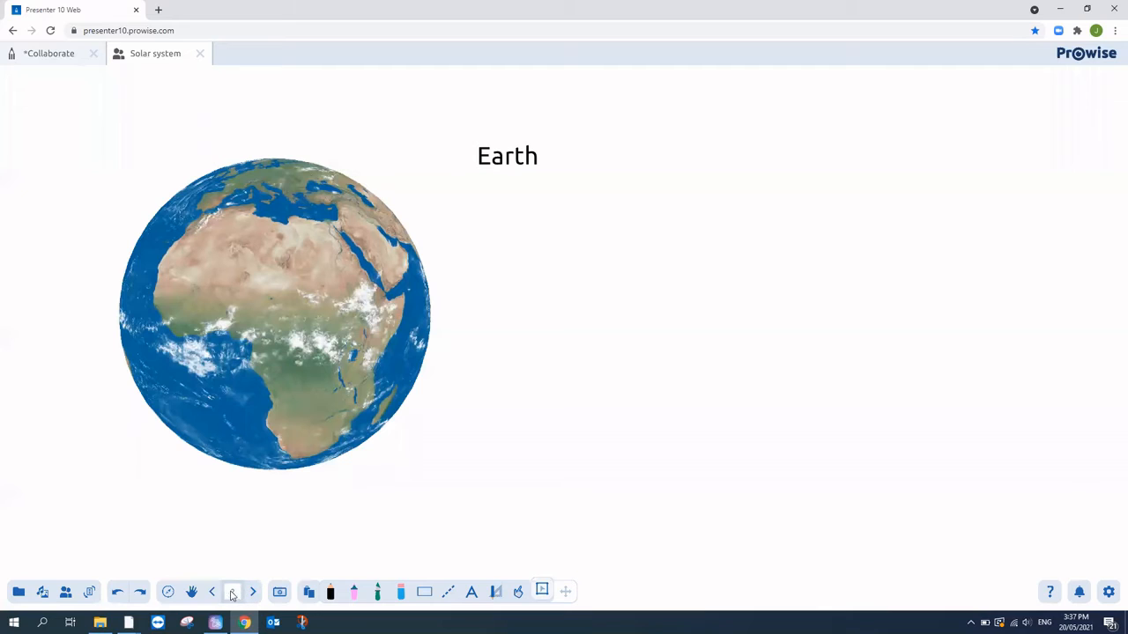
click(214, 592)
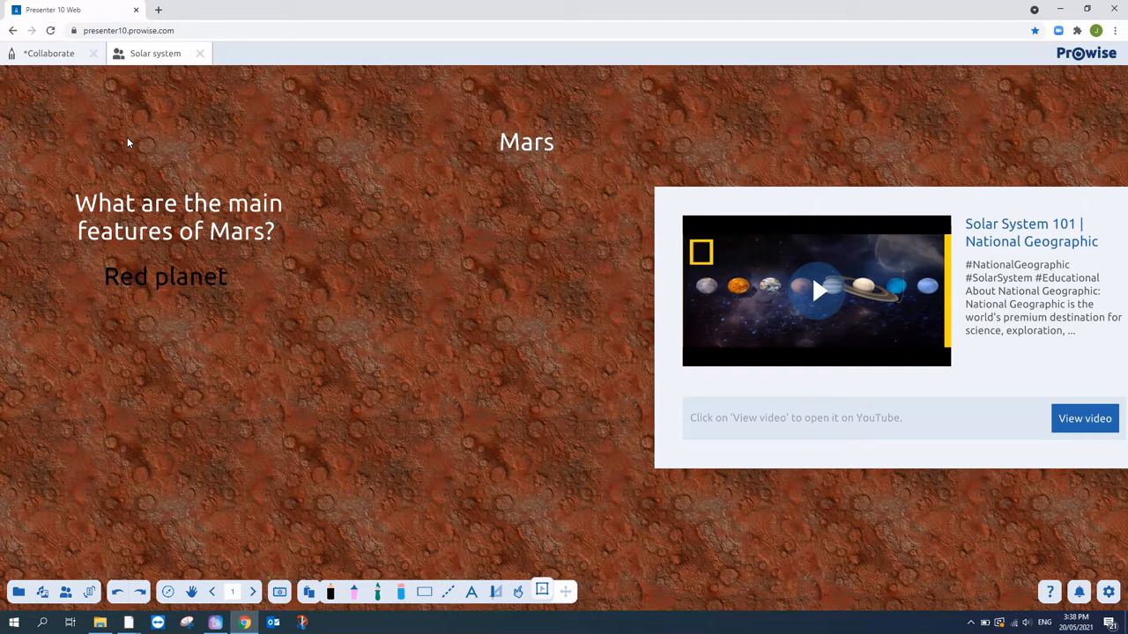
click(518, 592)
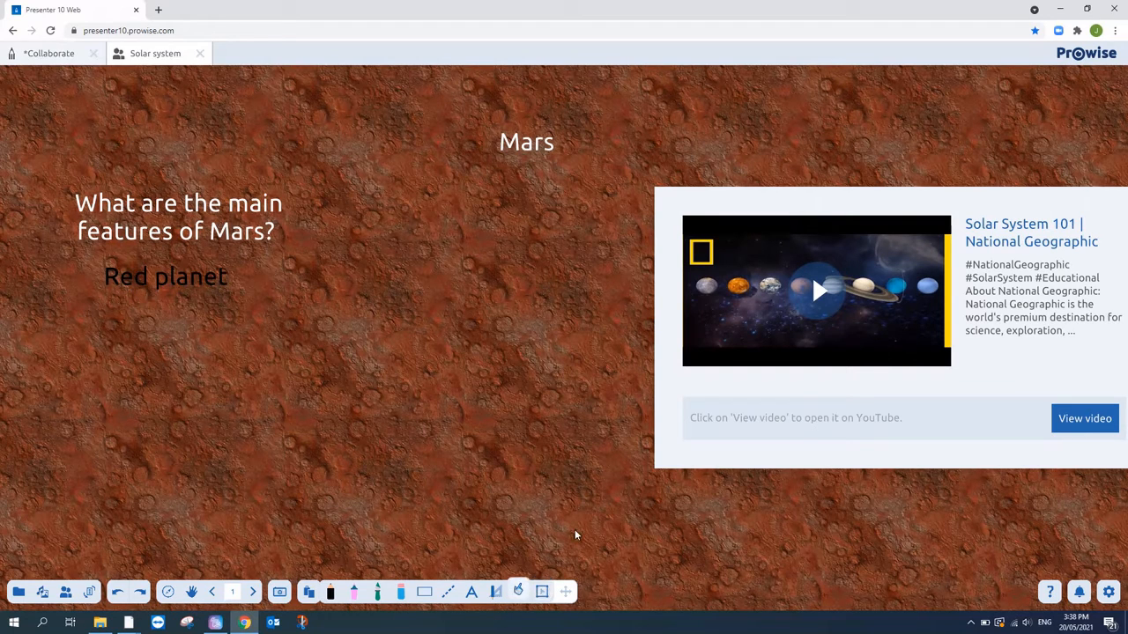
click(813, 296)
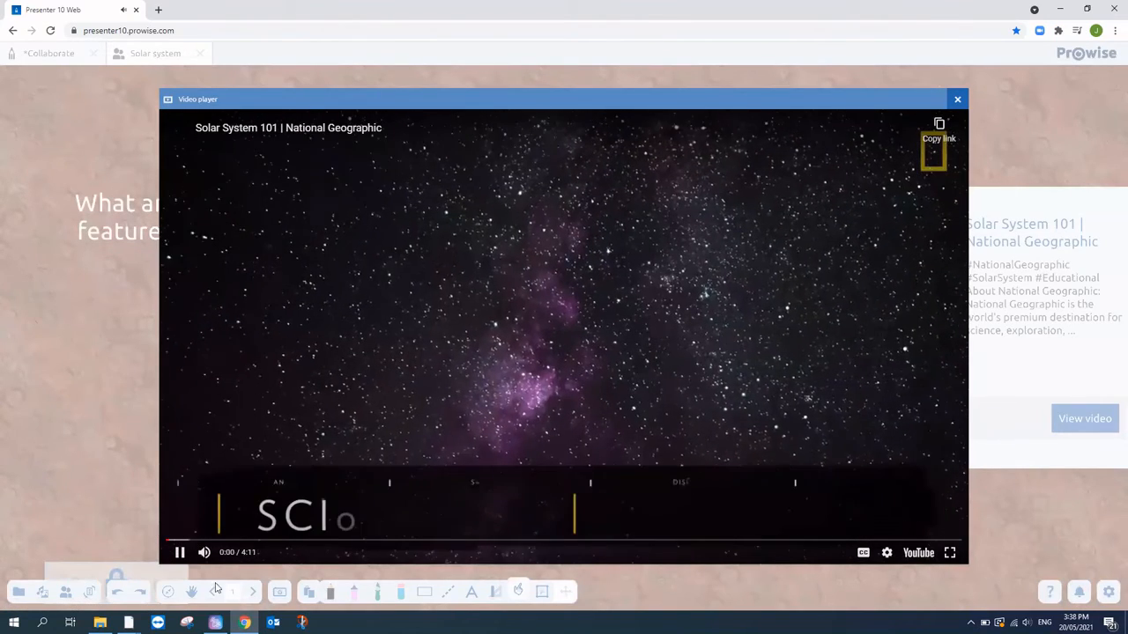
click(203, 553)
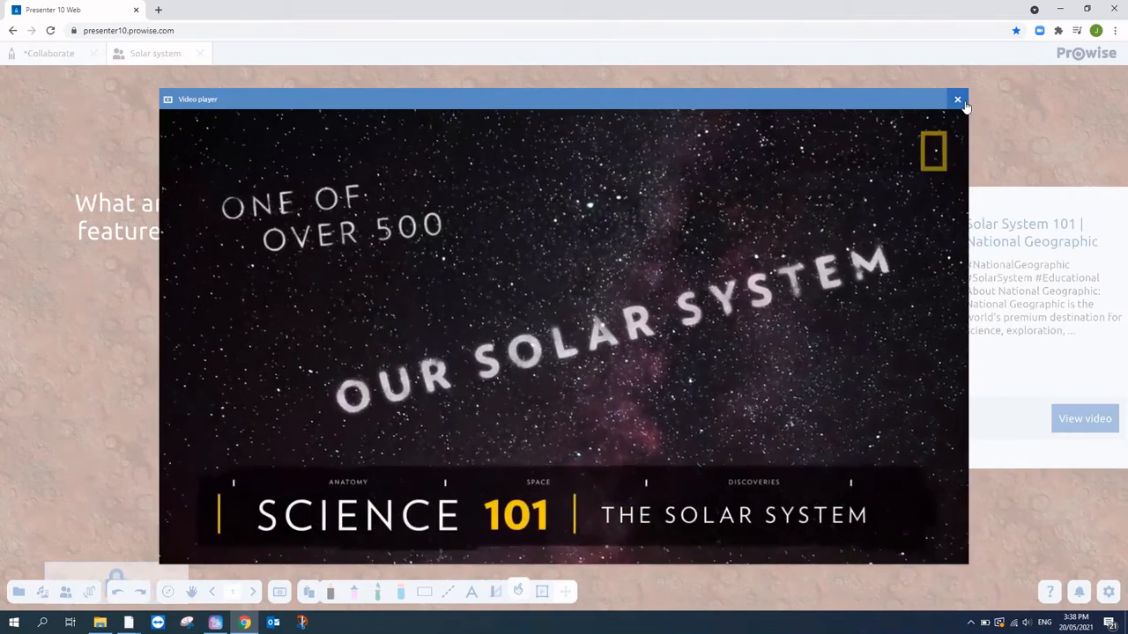
click(958, 99)
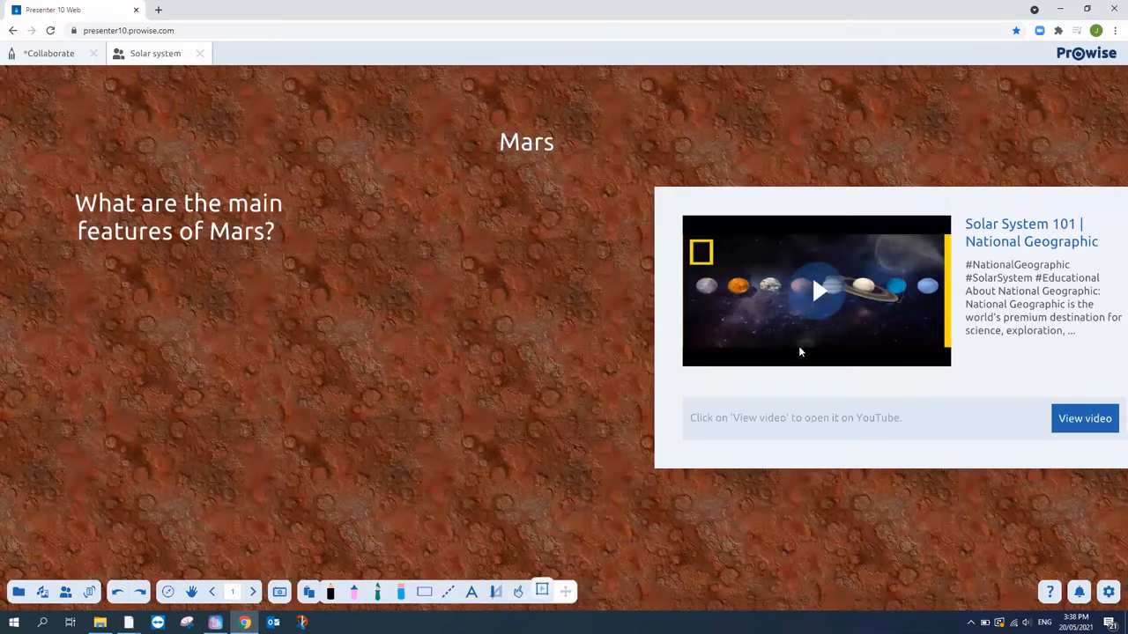
drag(799, 328, 648, 342)
- Shrink the 'Solar System 101' video card and set it at the Mars page's top right
drag(1007, 219, 991, 148)
click(831, 518)
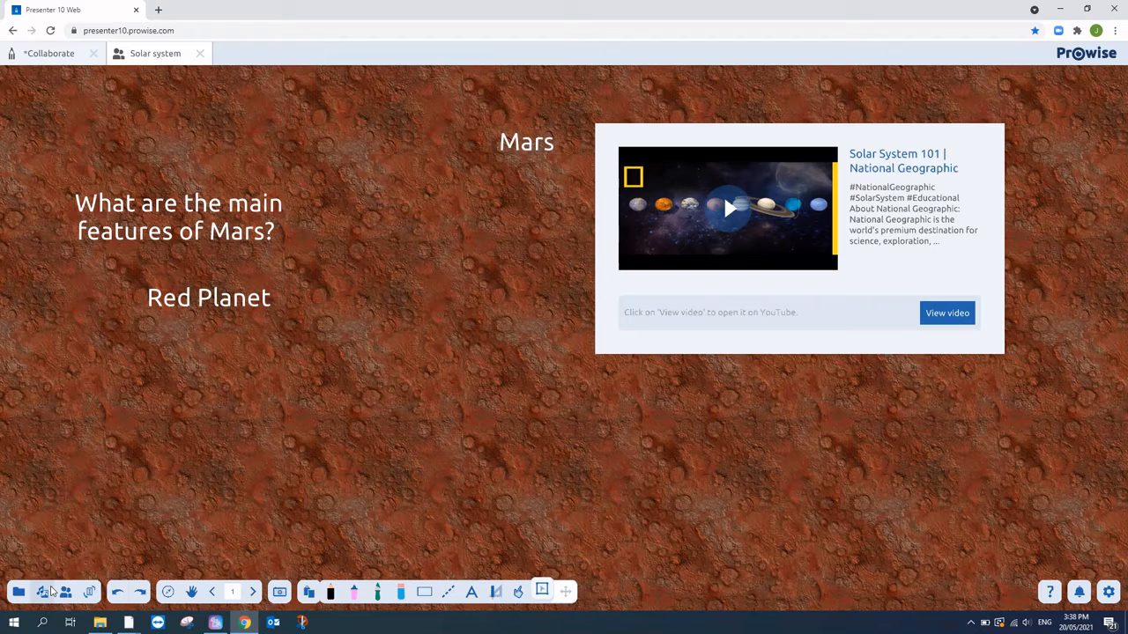
- Move the Earth page ahead of Mars and insert a blank page after Earth
click(254, 592)
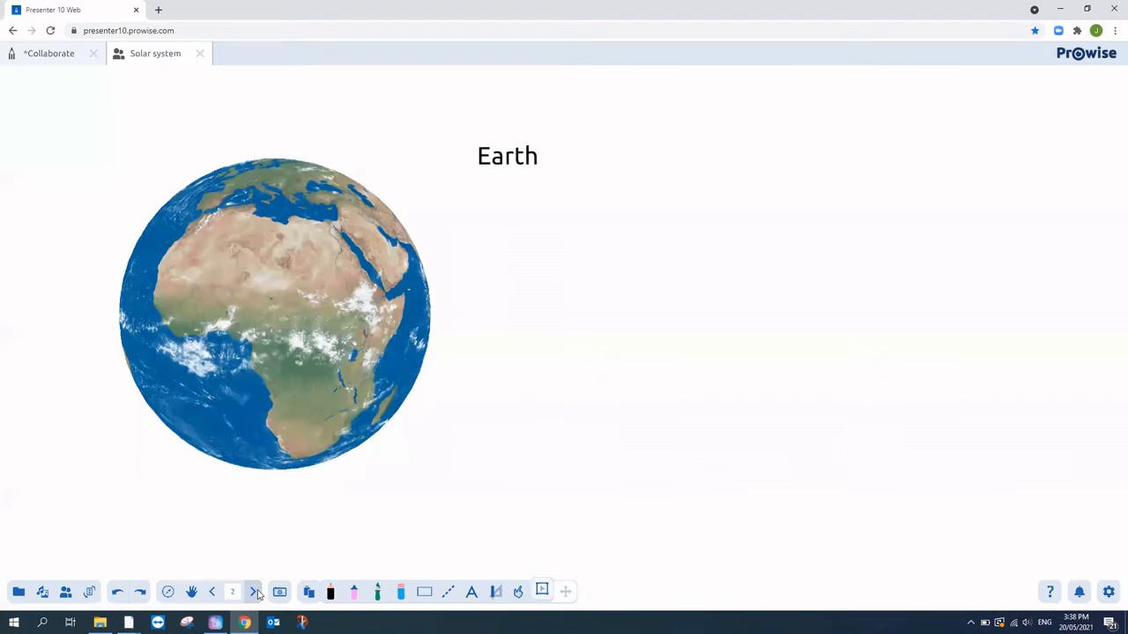
click(233, 592)
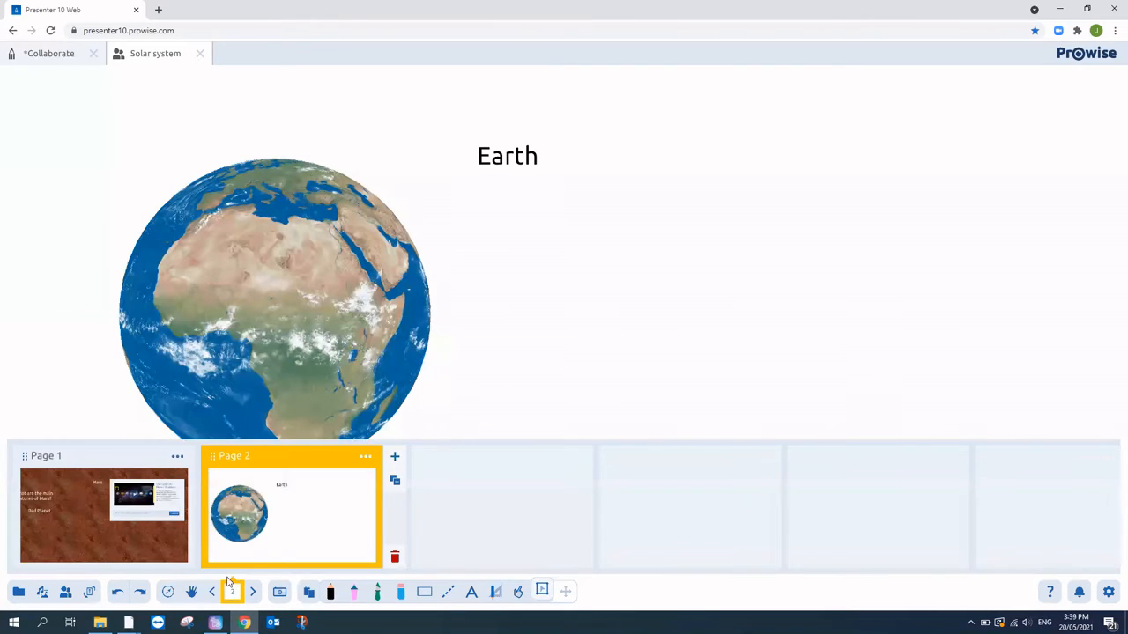
drag(216, 456, 6, 457)
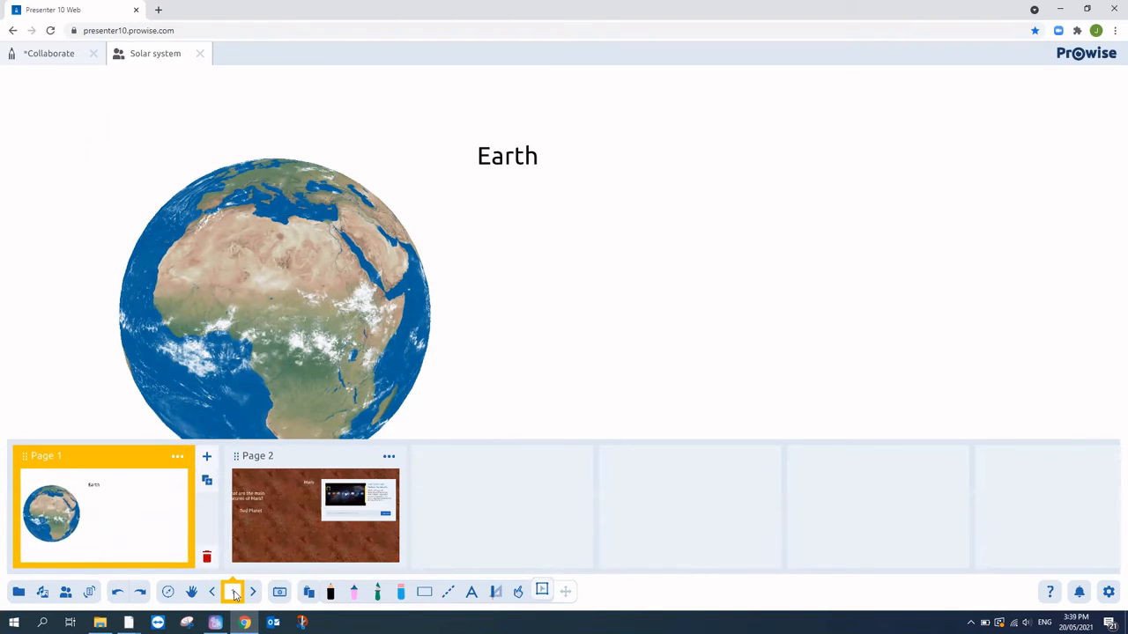
click(206, 456)
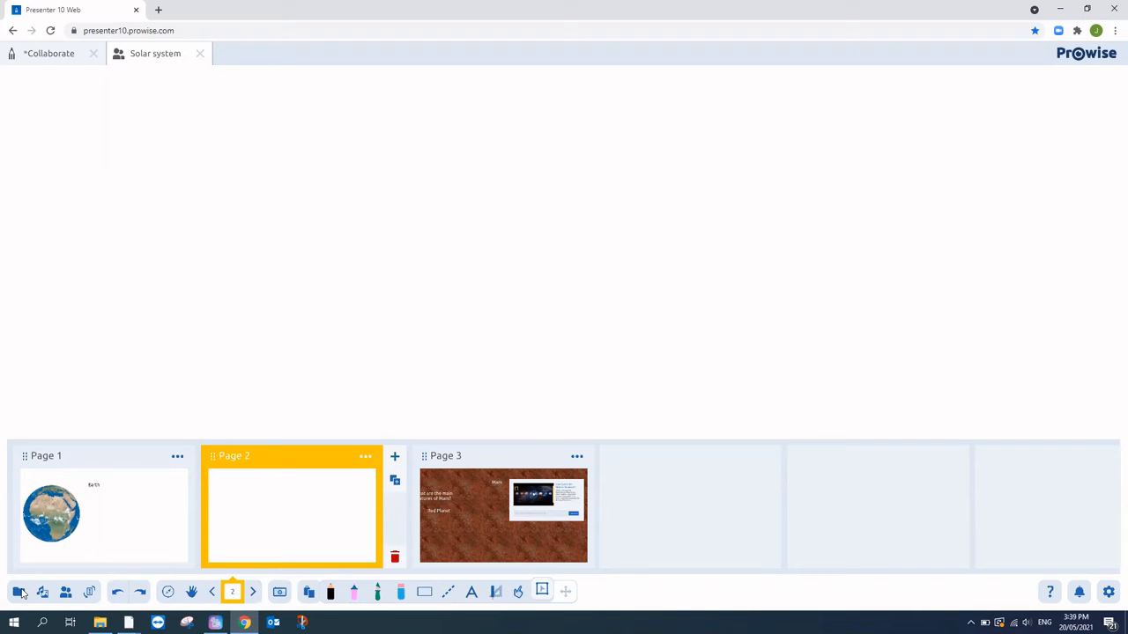
- Close the page overview, glance at the collaboration options, then bring up the file options
click(18, 593)
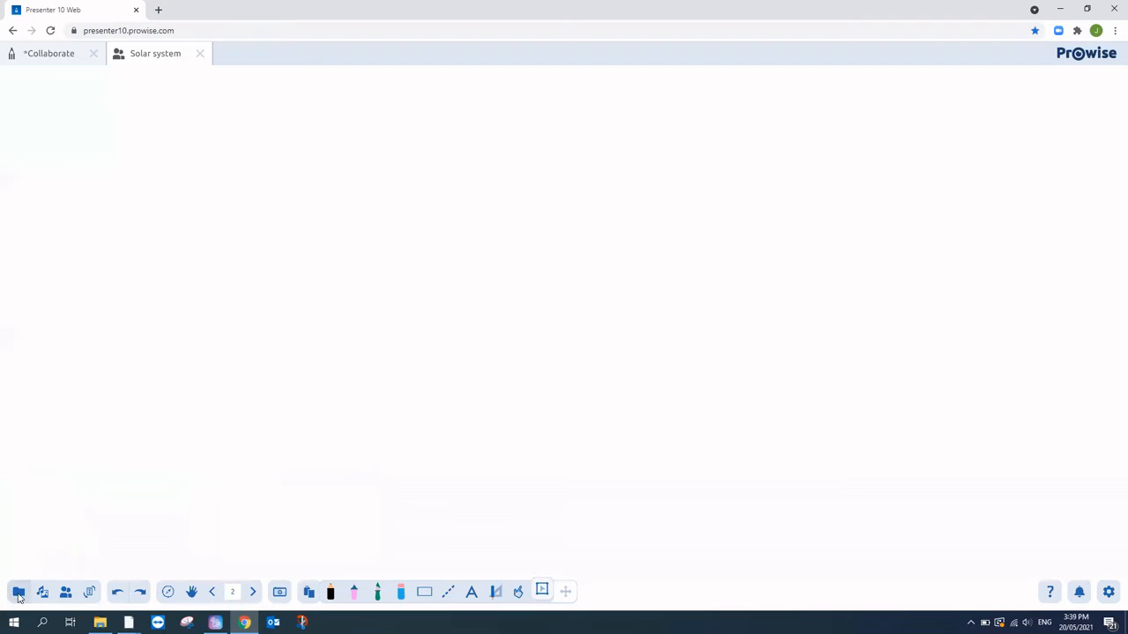
click(66, 593)
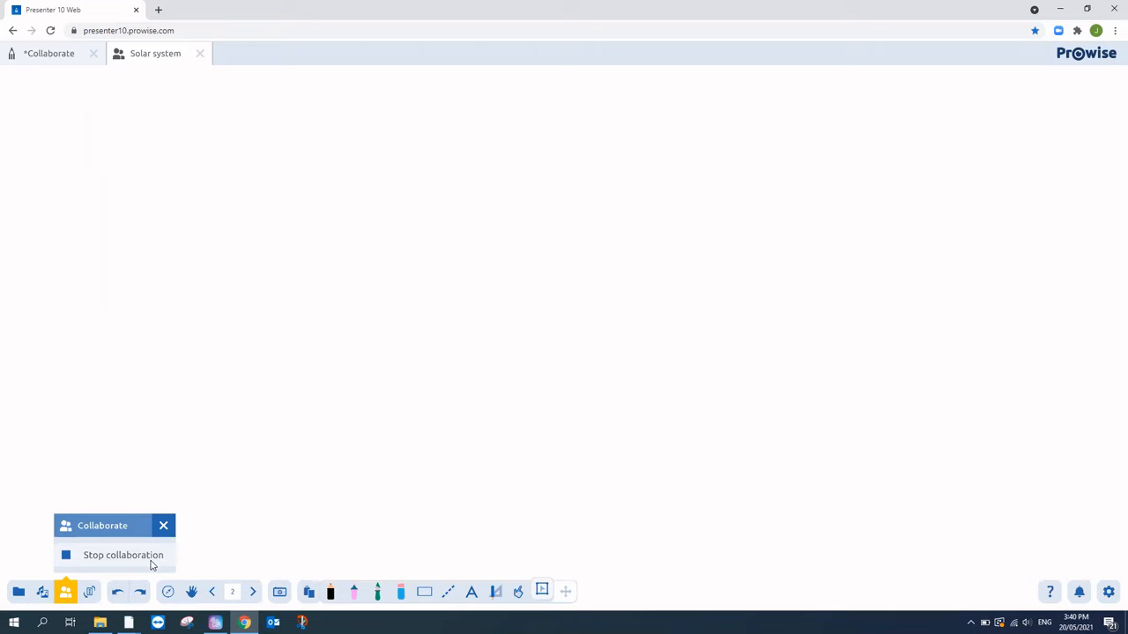
click(13, 590)
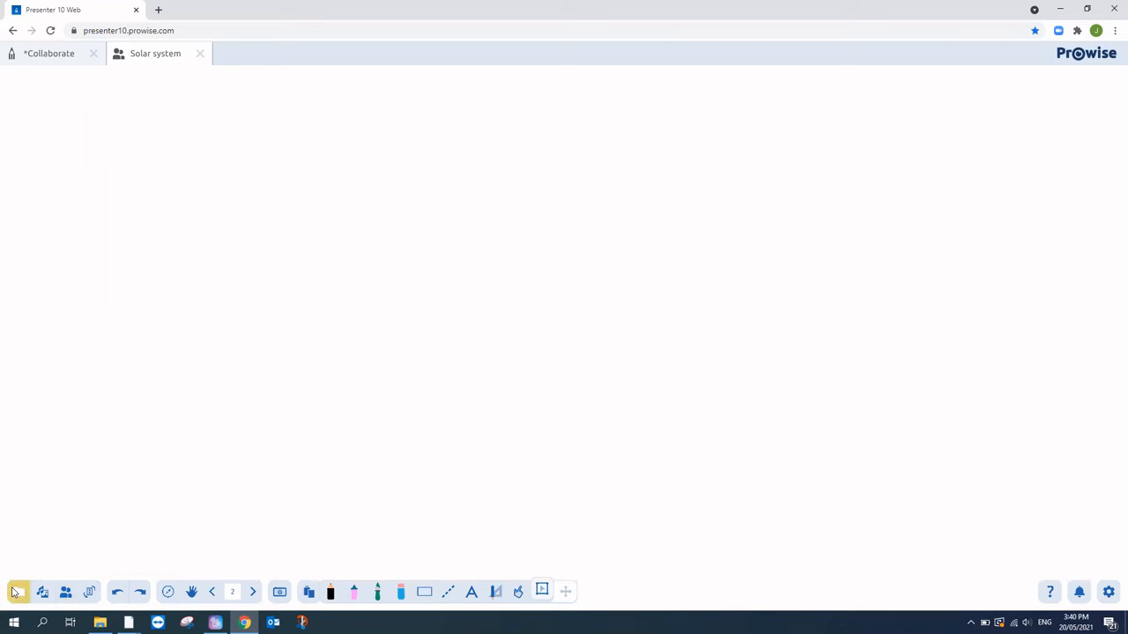
click(75, 405)
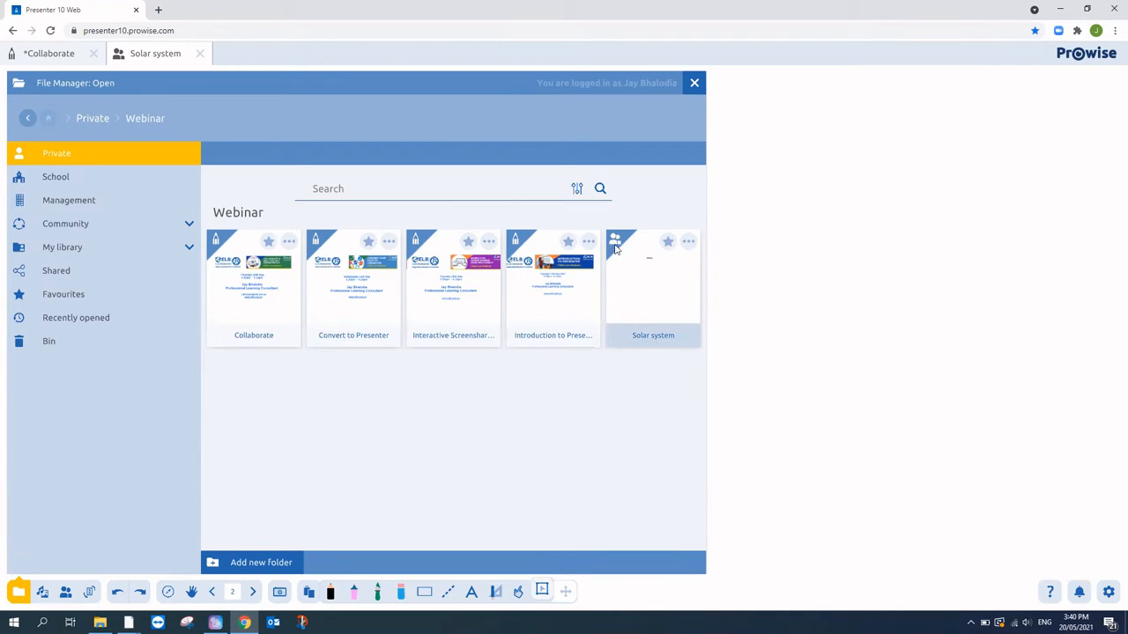
- Close the Solar system file without saving and start a new blank tab
click(200, 55)
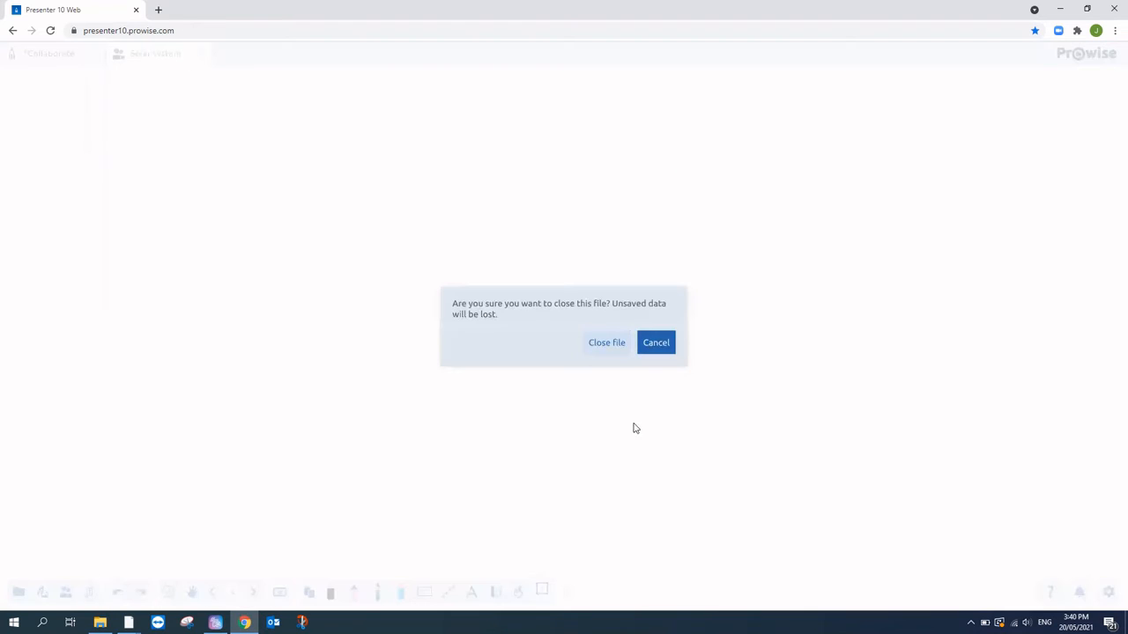
click(615, 349)
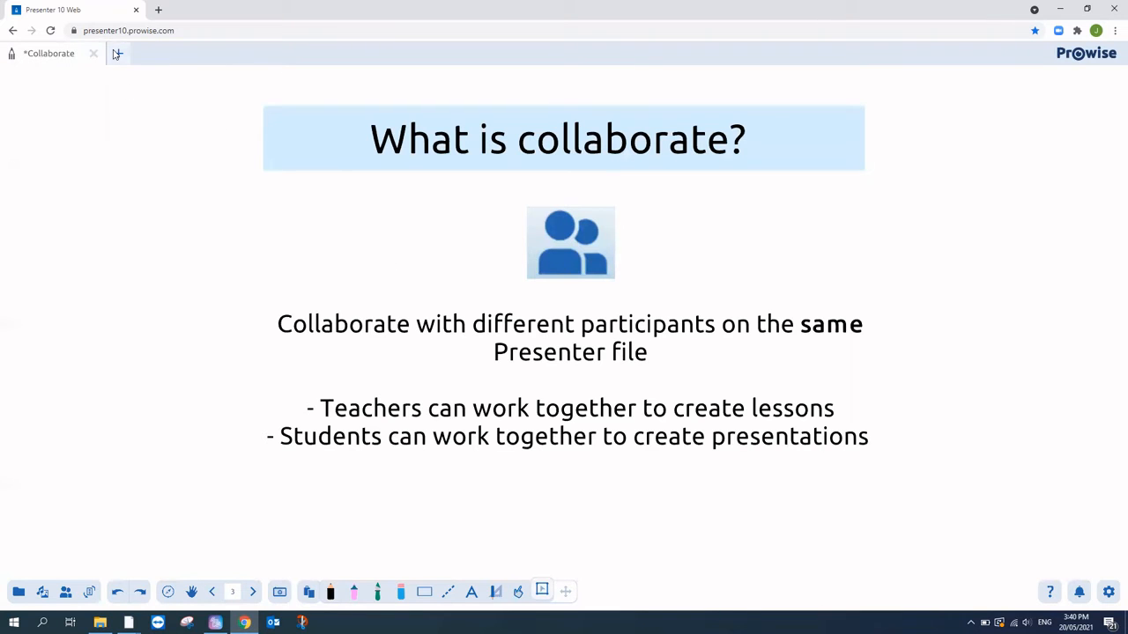
click(118, 54)
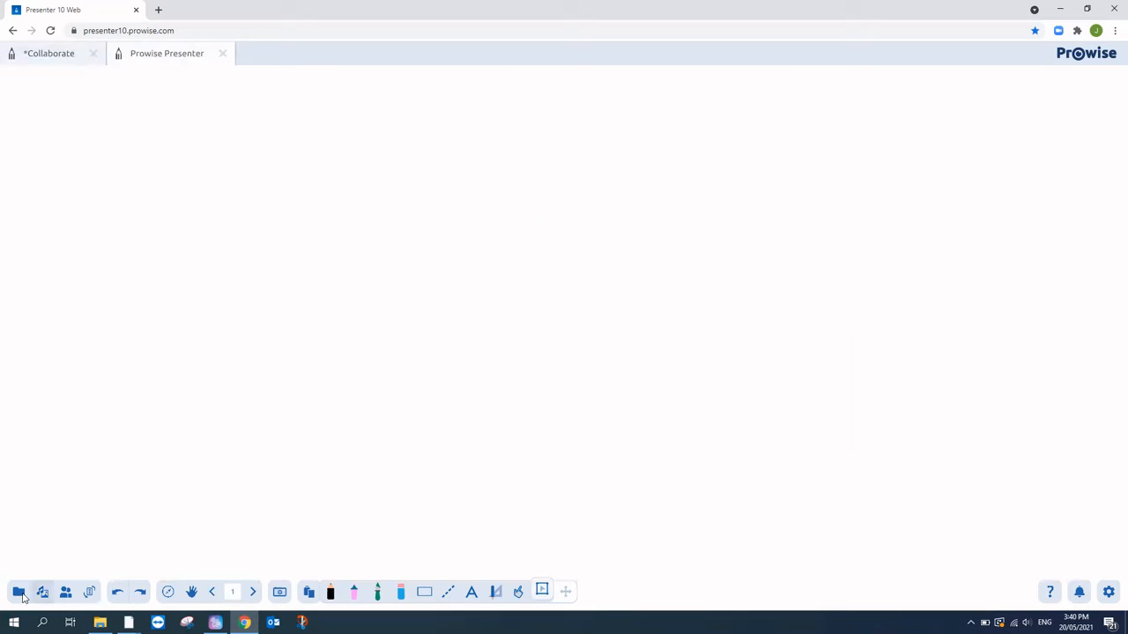
- Open Solar system from the Webinar folder and join its collaboration
click(19, 593)
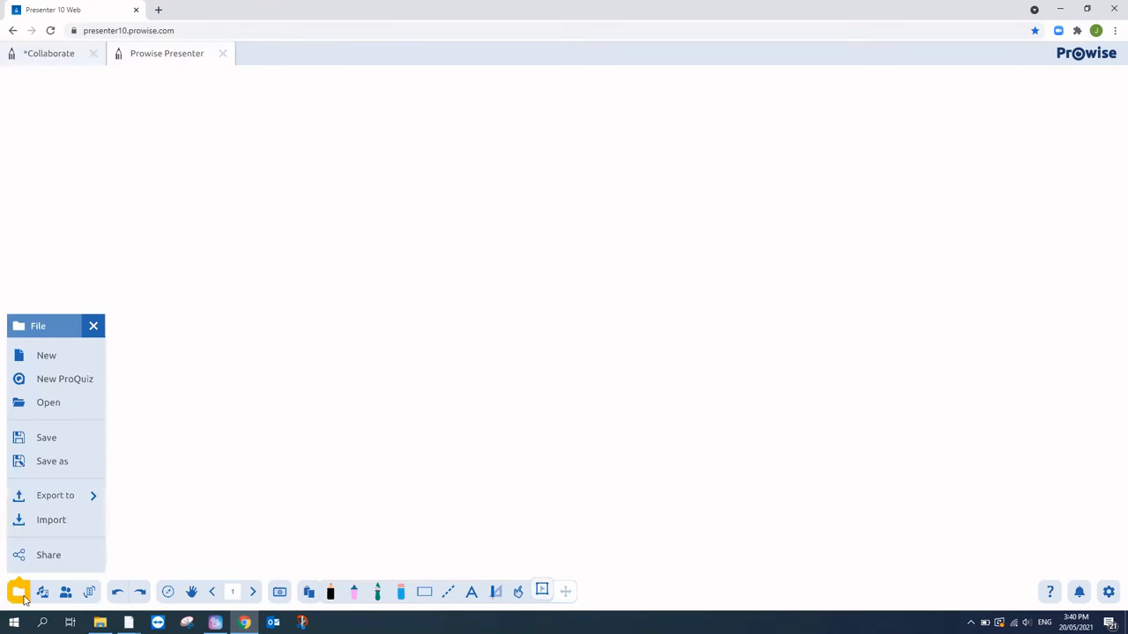
click(71, 405)
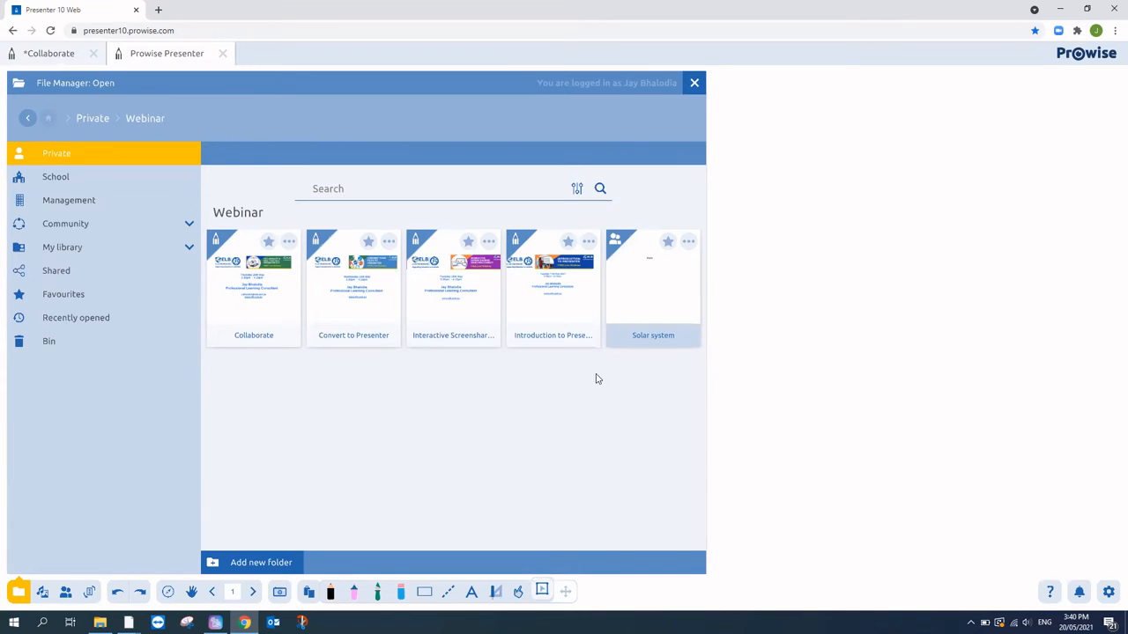
click(644, 290)
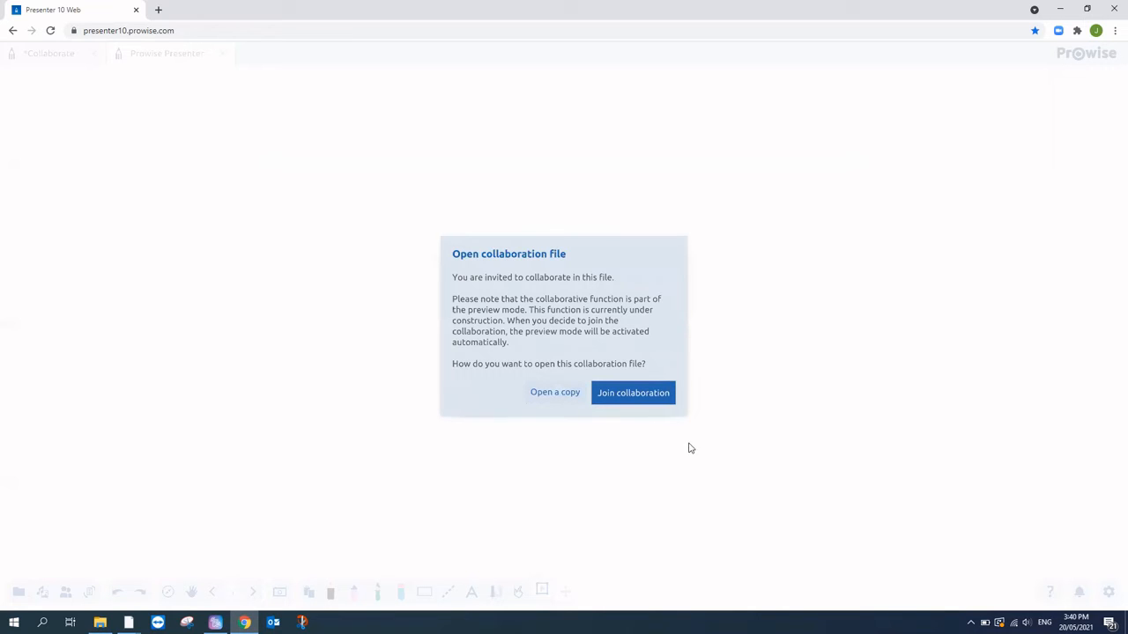
click(661, 392)
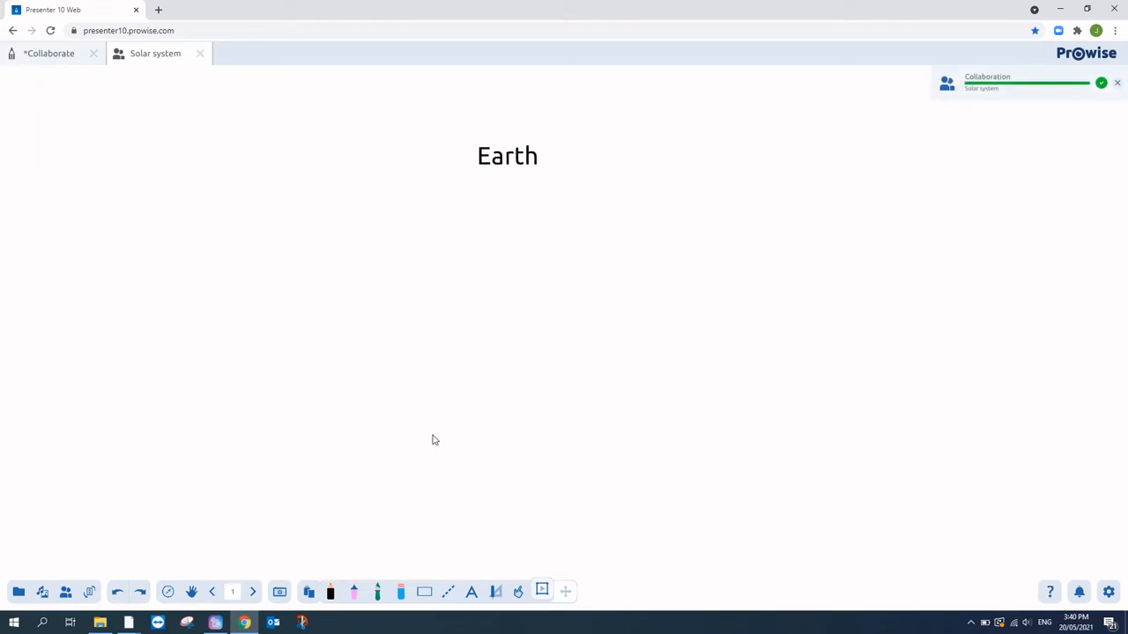
- Page forward past the Earth page to the Mars page
click(252, 594)
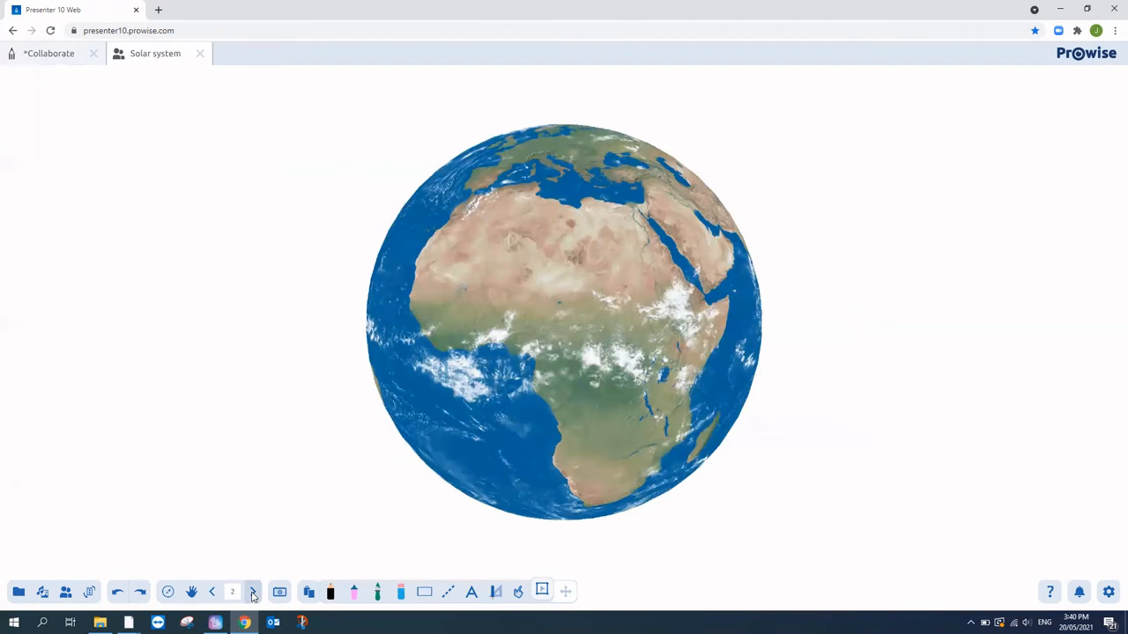
click(253, 593)
click(212, 593)
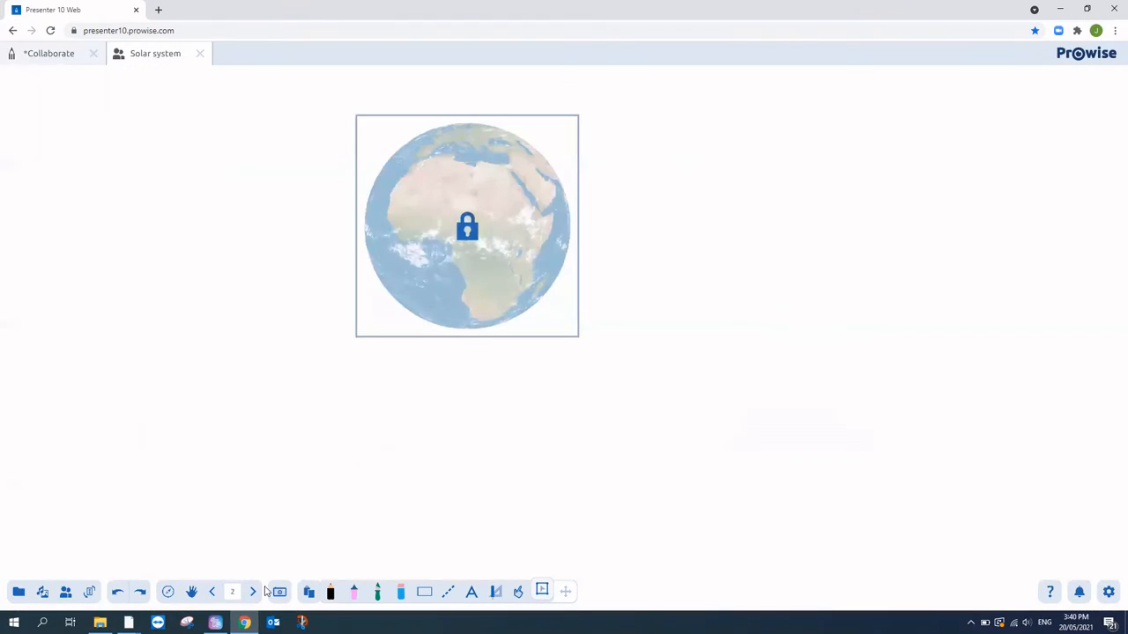
click(253, 592)
- With the Interact tool, rotate the space shuttle to lie horizontally, then bring up the Media library
click(426, 459)
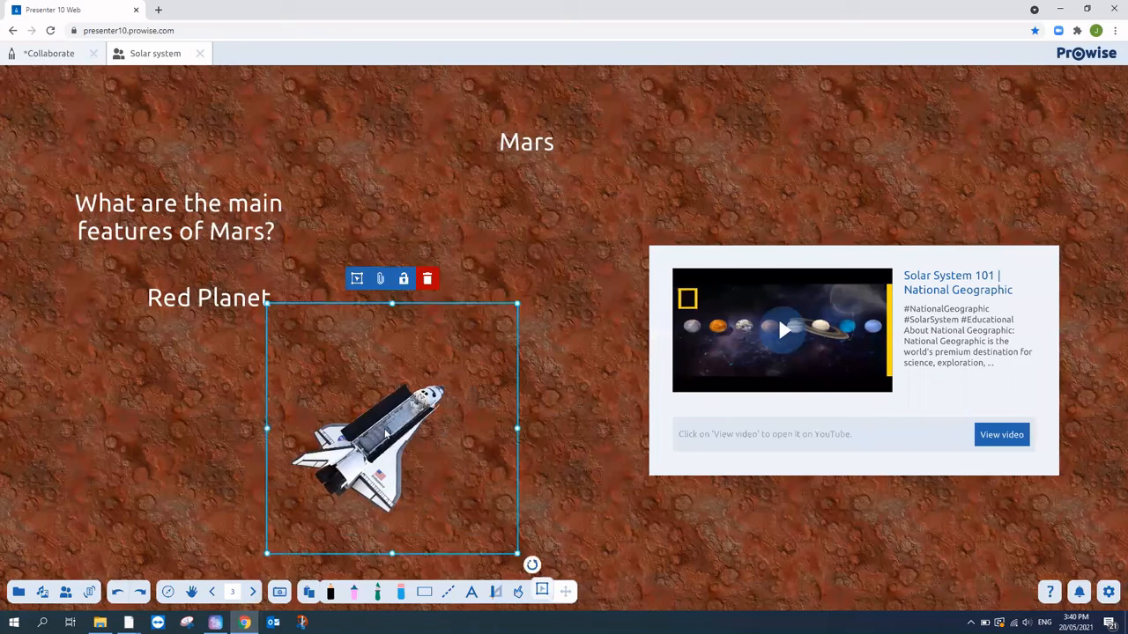
click(520, 597)
drag(328, 467, 642, 479)
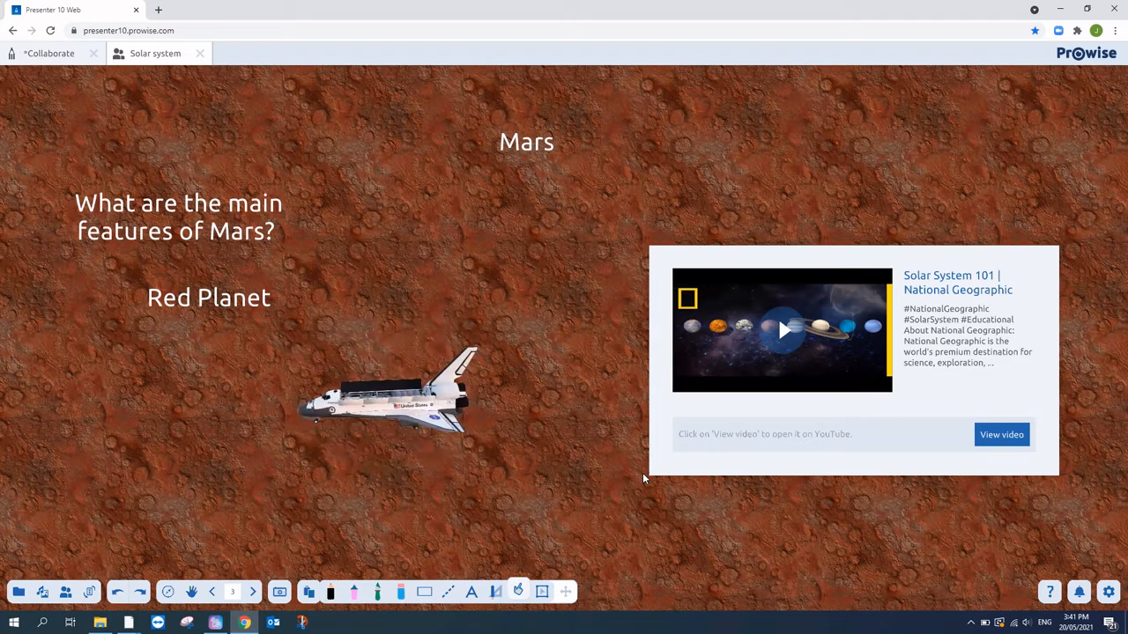
click(42, 592)
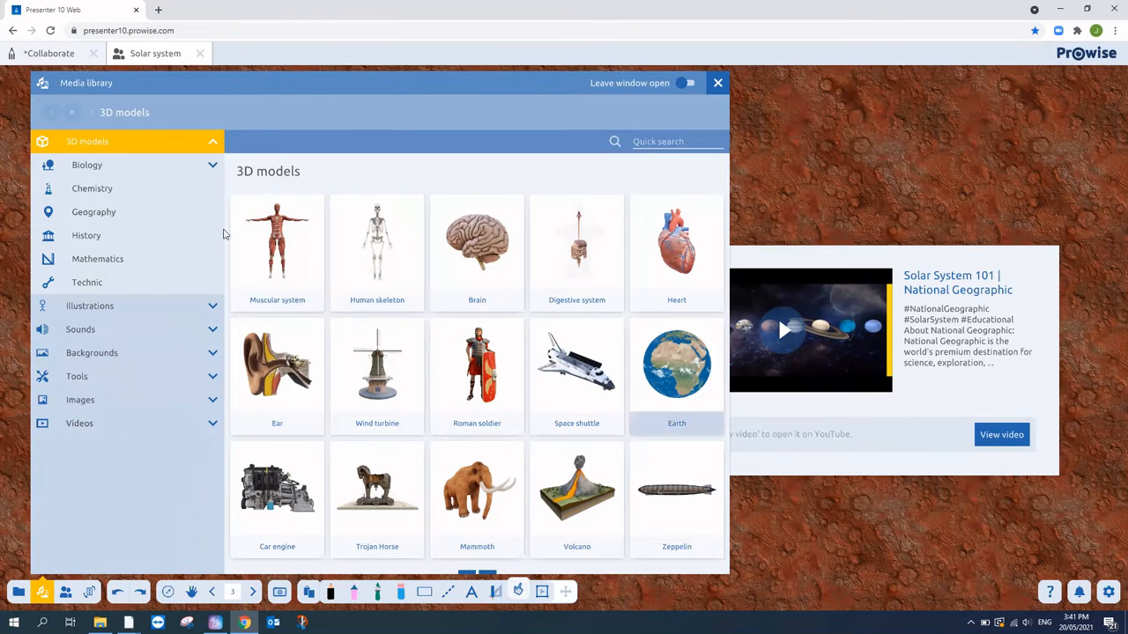
- Close the Media library panel to return to the Mars page and its sideways shuttle
click(794, 107)
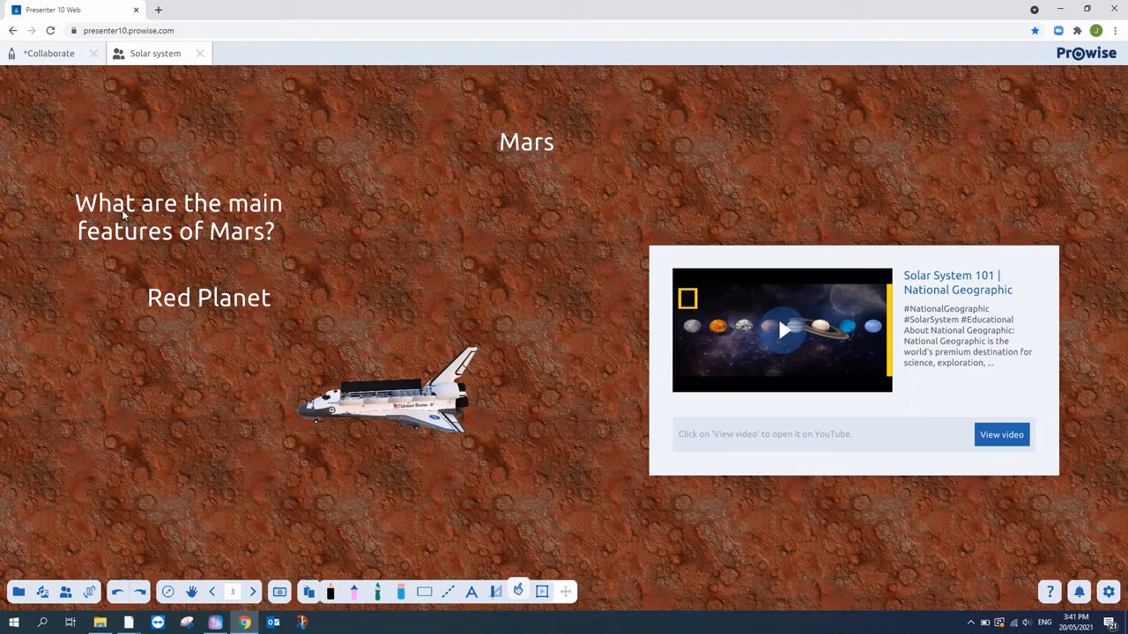
- Choose Stop collaboration and confirm it, then briefly open and close the page overview
click(67, 592)
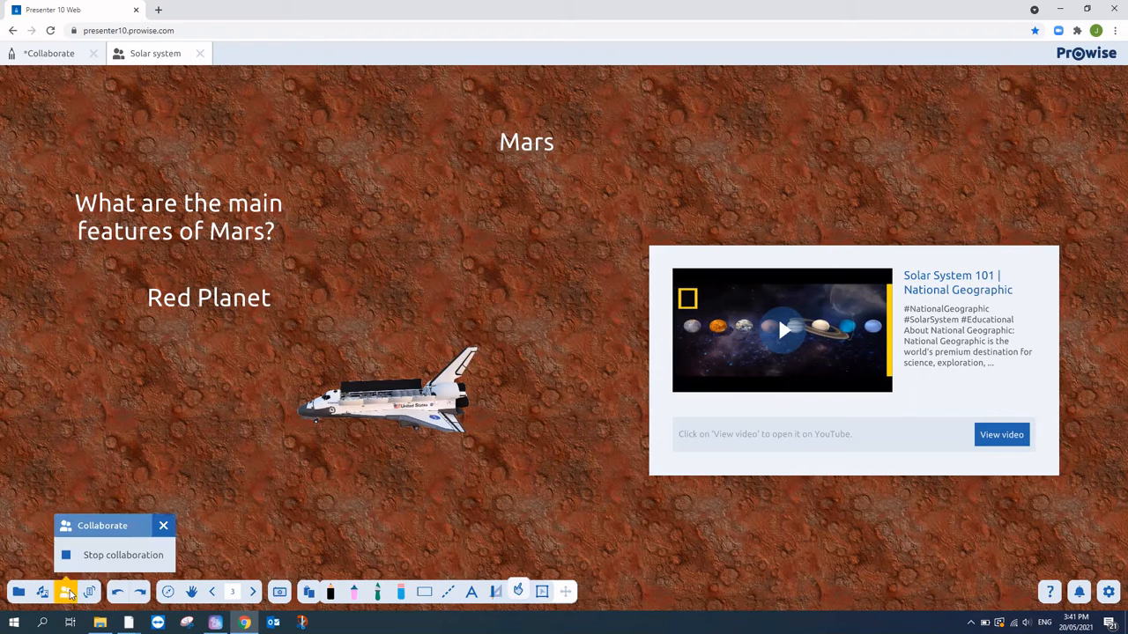
click(135, 556)
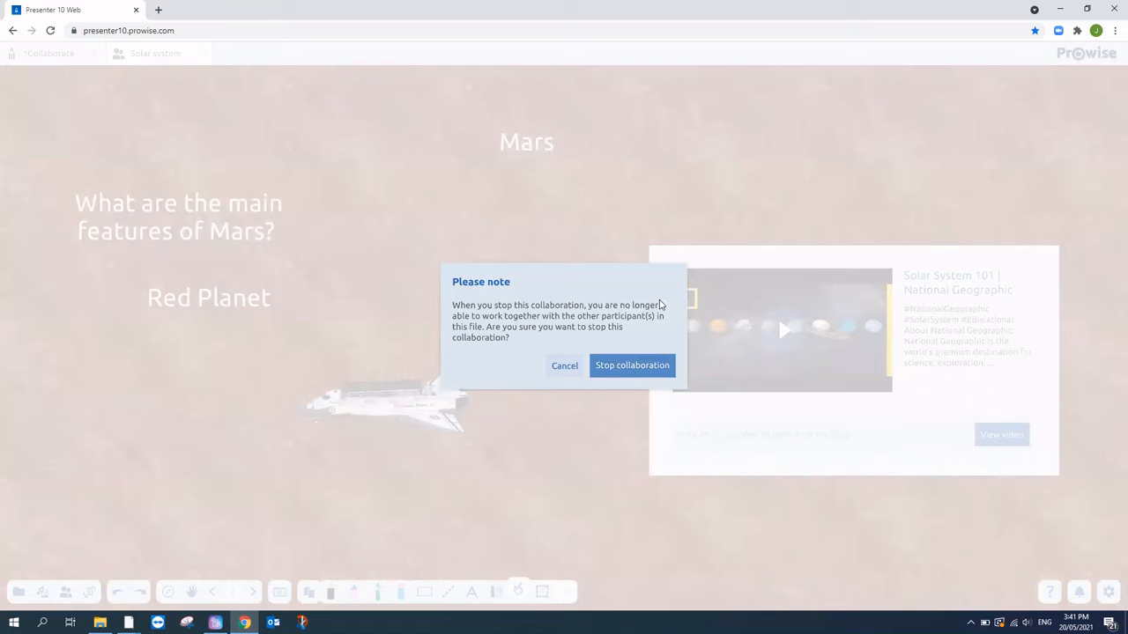
click(624, 365)
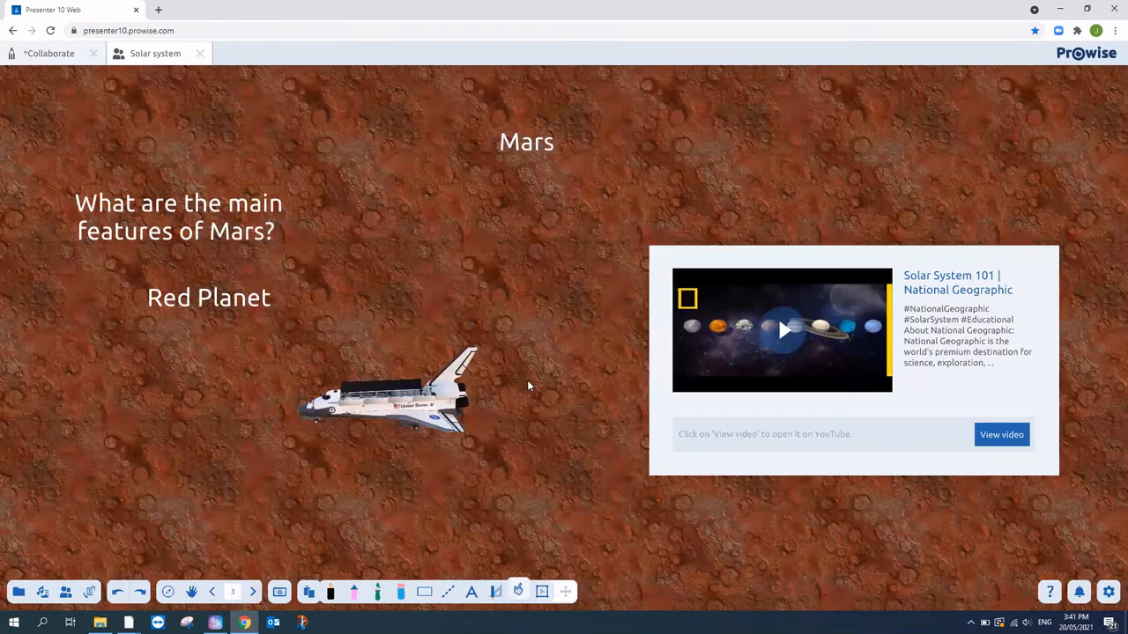
click(231, 592)
click(544, 277)
click(212, 592)
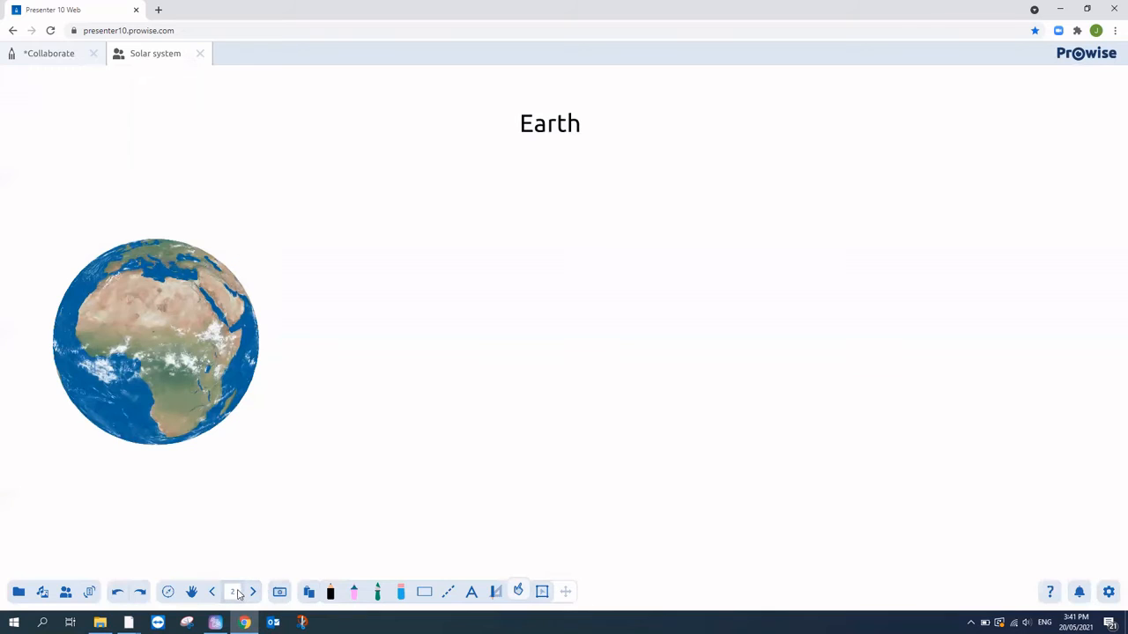
click(236, 593)
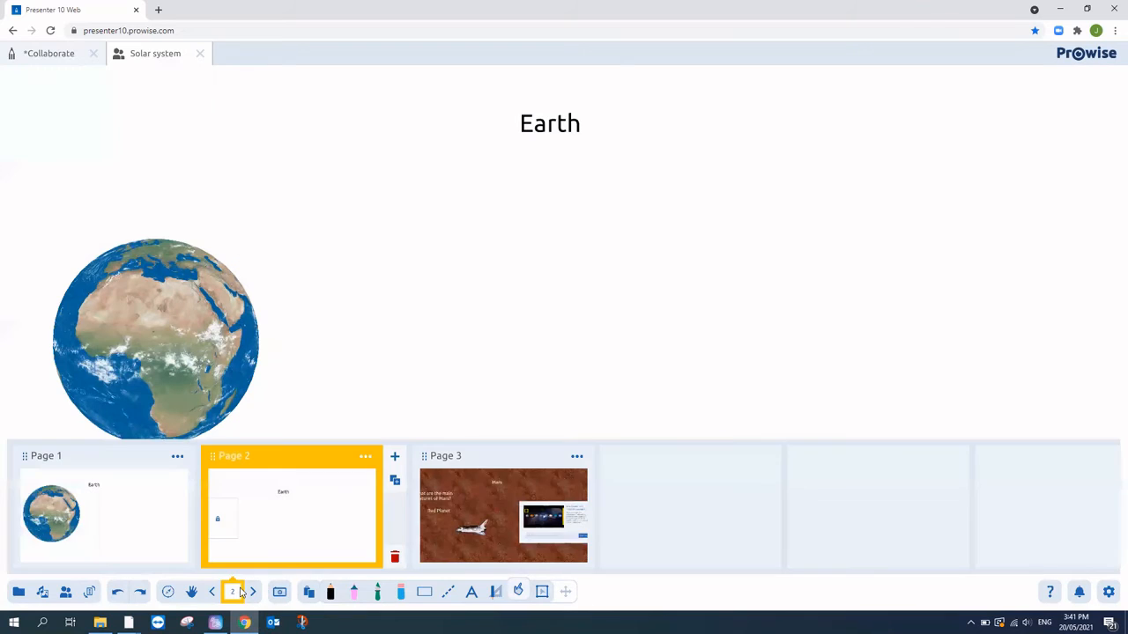
click(396, 557)
click(765, 236)
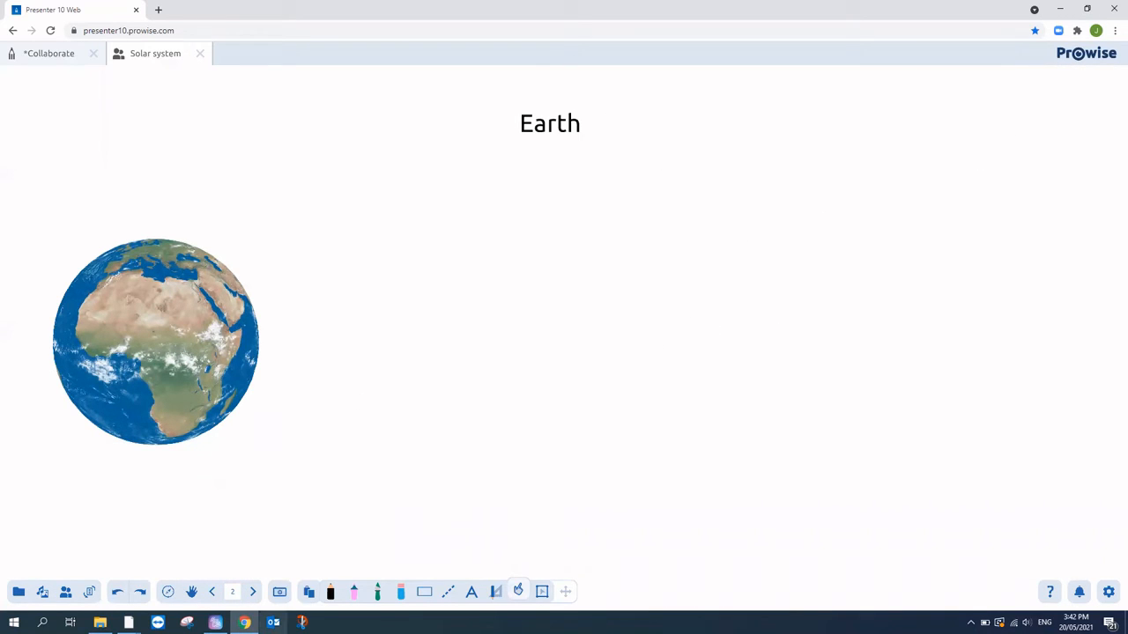
- Choose Stop collaboration from the Collaborate menu and confirm it in the Please note dialog
click(71, 597)
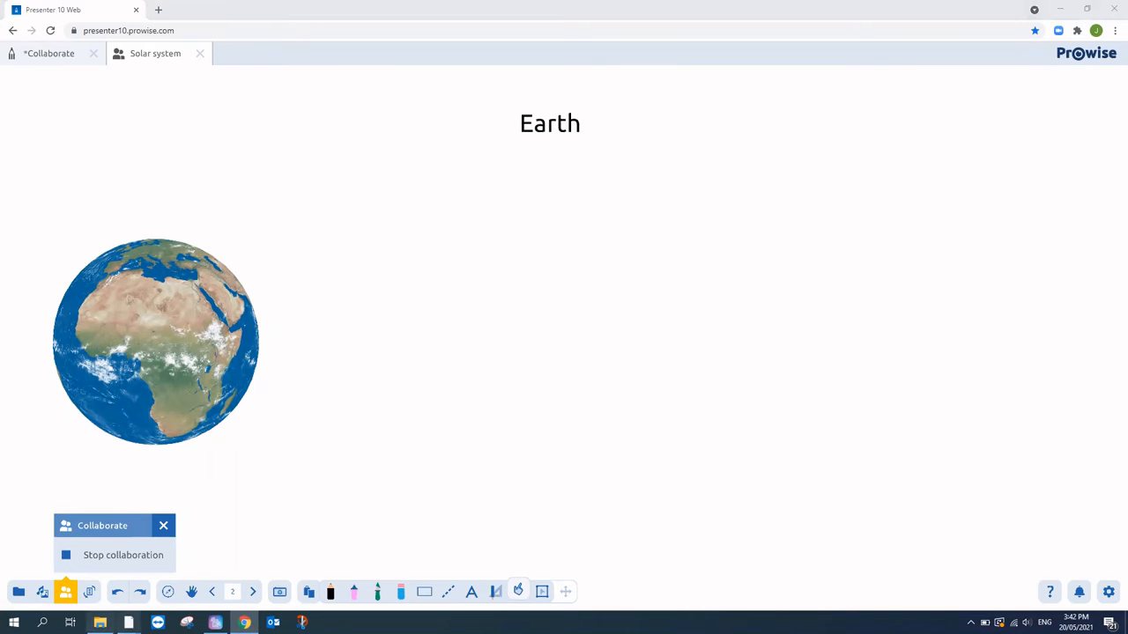
click(123, 555)
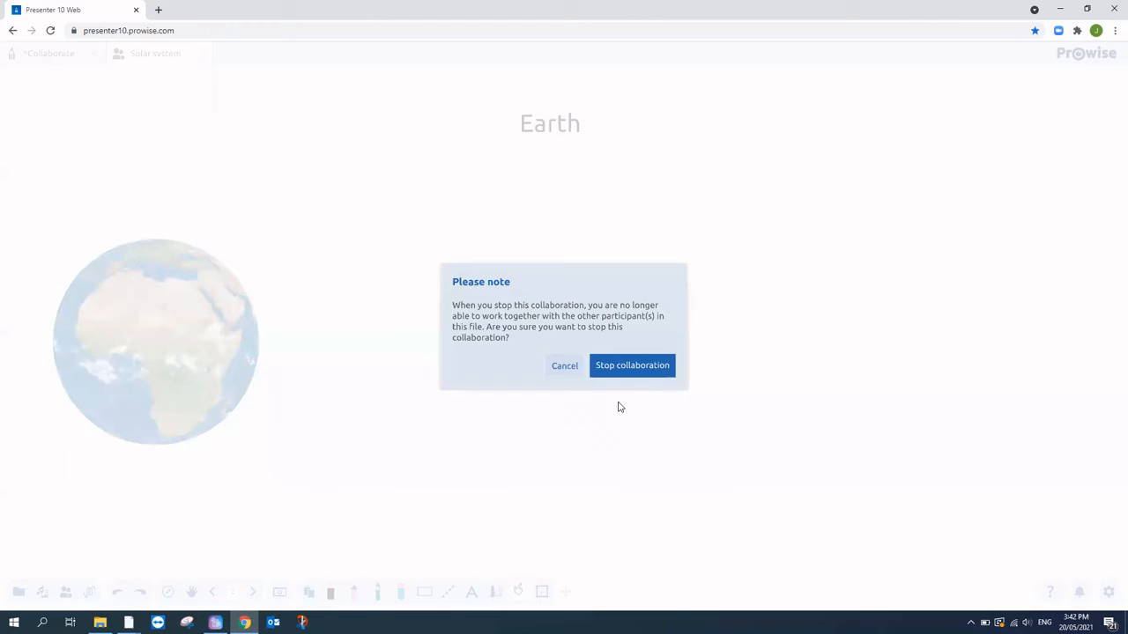
click(635, 365)
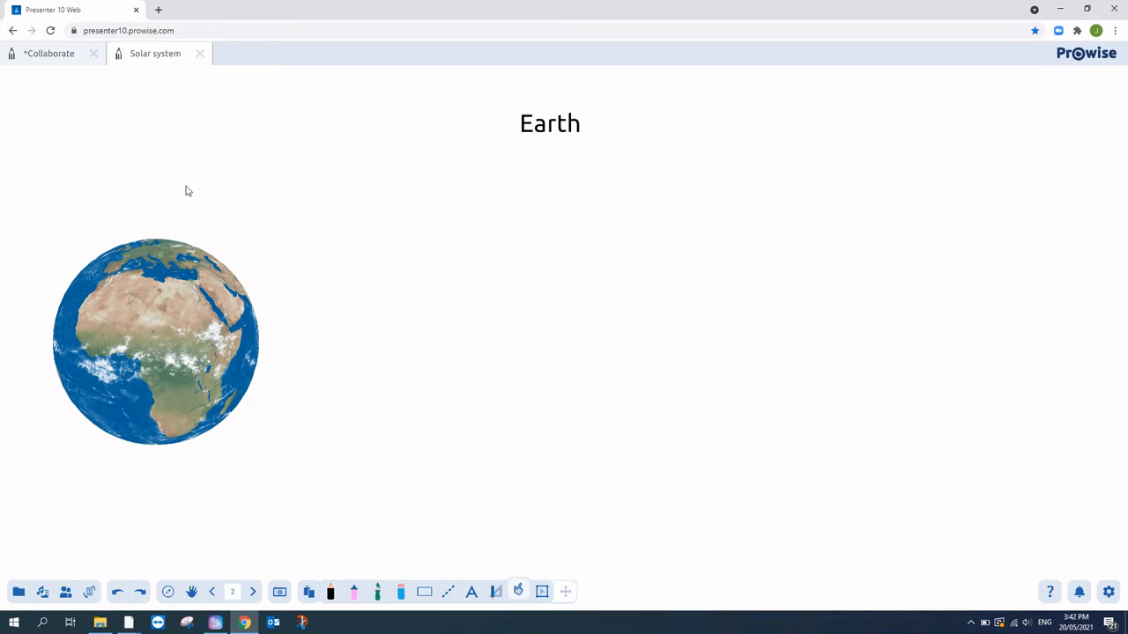
- Start a new collaboration on the Solar system file and save it
click(65, 593)
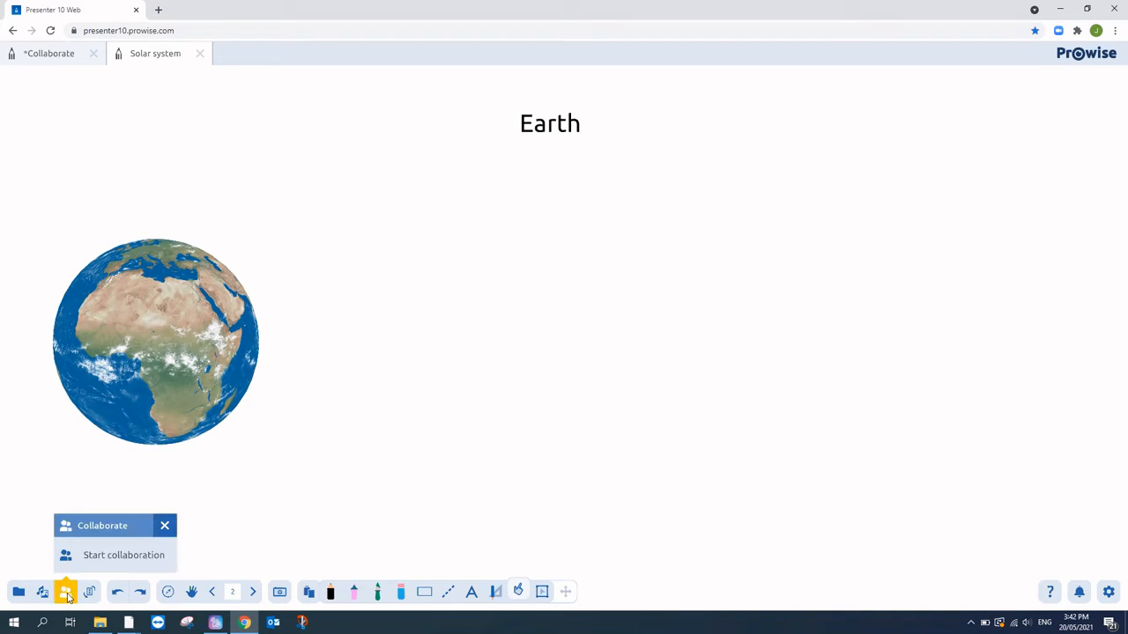
click(38, 366)
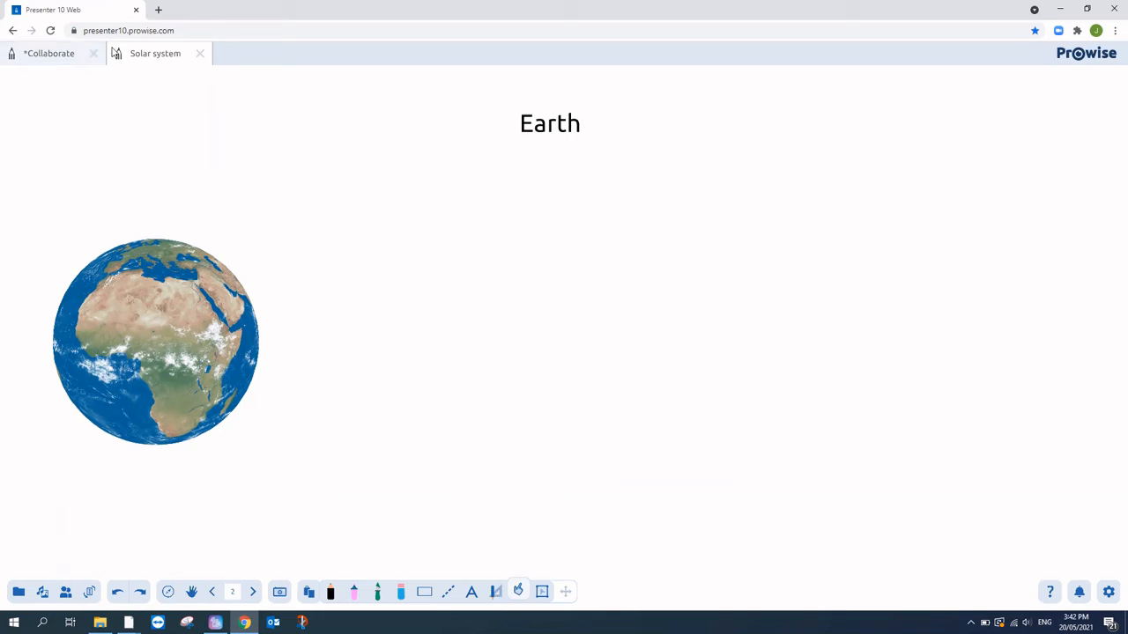
click(63, 597)
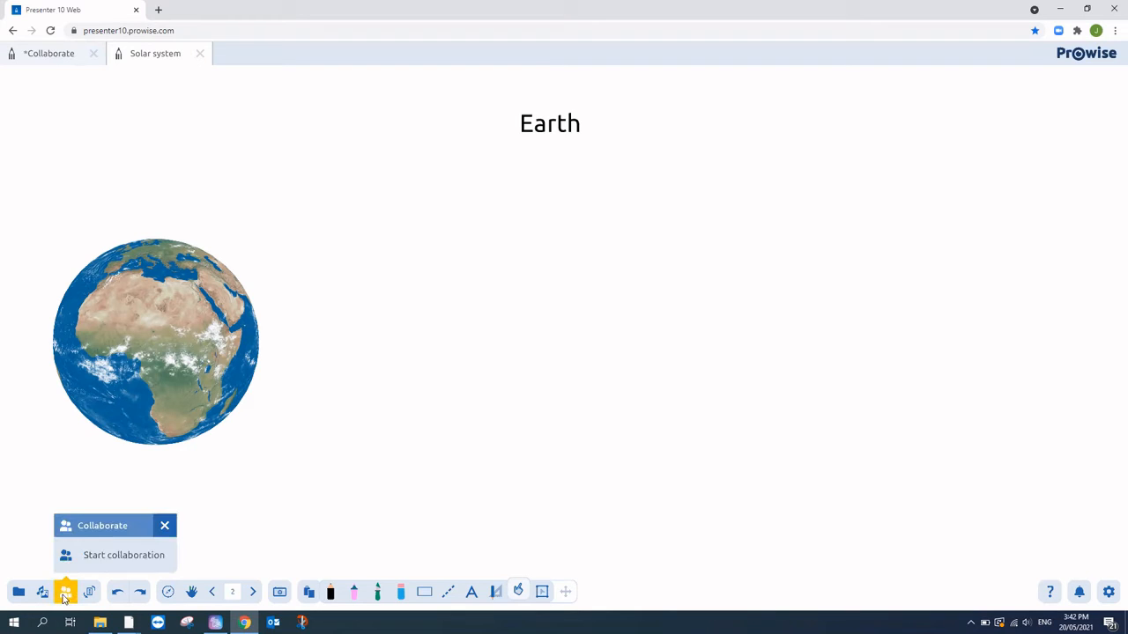
click(111, 557)
click(661, 338)
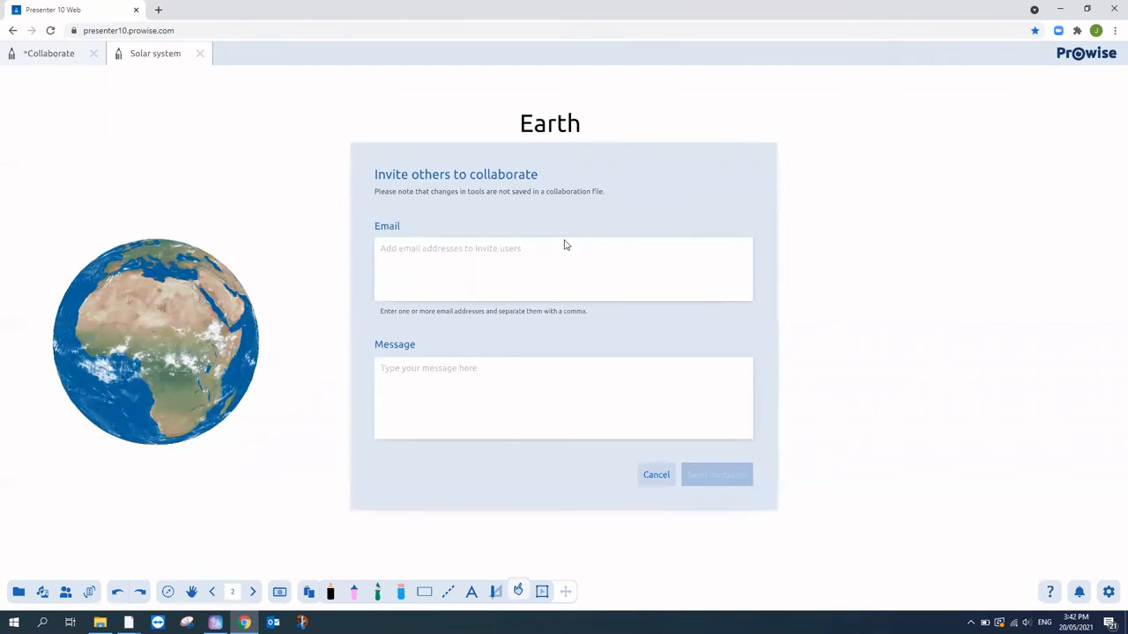
- Invite a colleague by entering their e-mail address and the message 'Take 2', then send
click(554, 273)
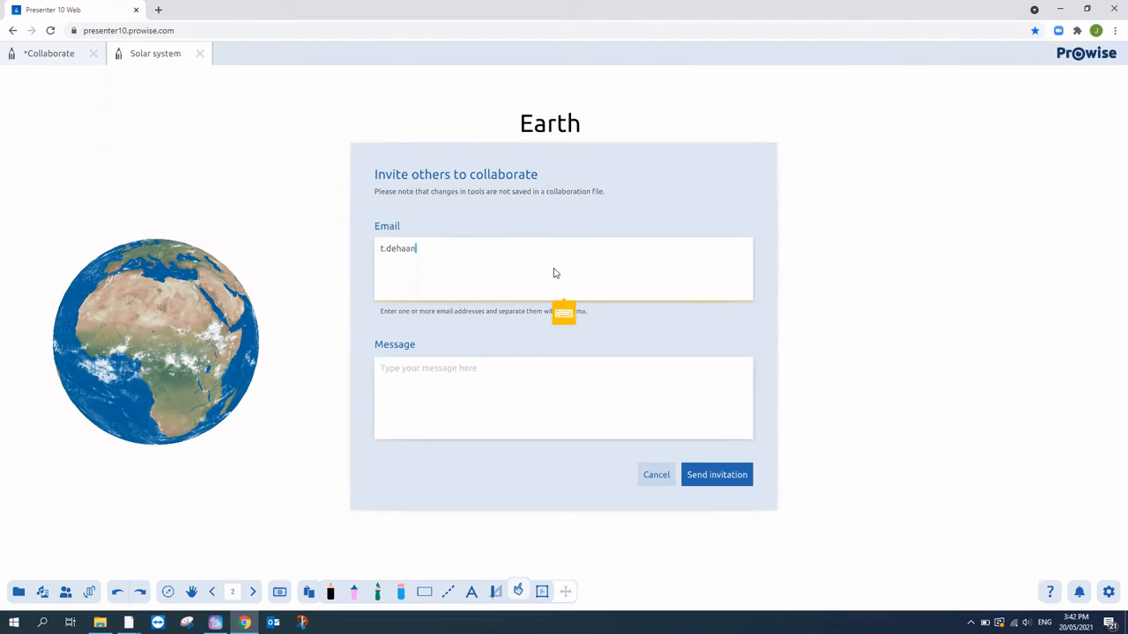
click(458, 363)
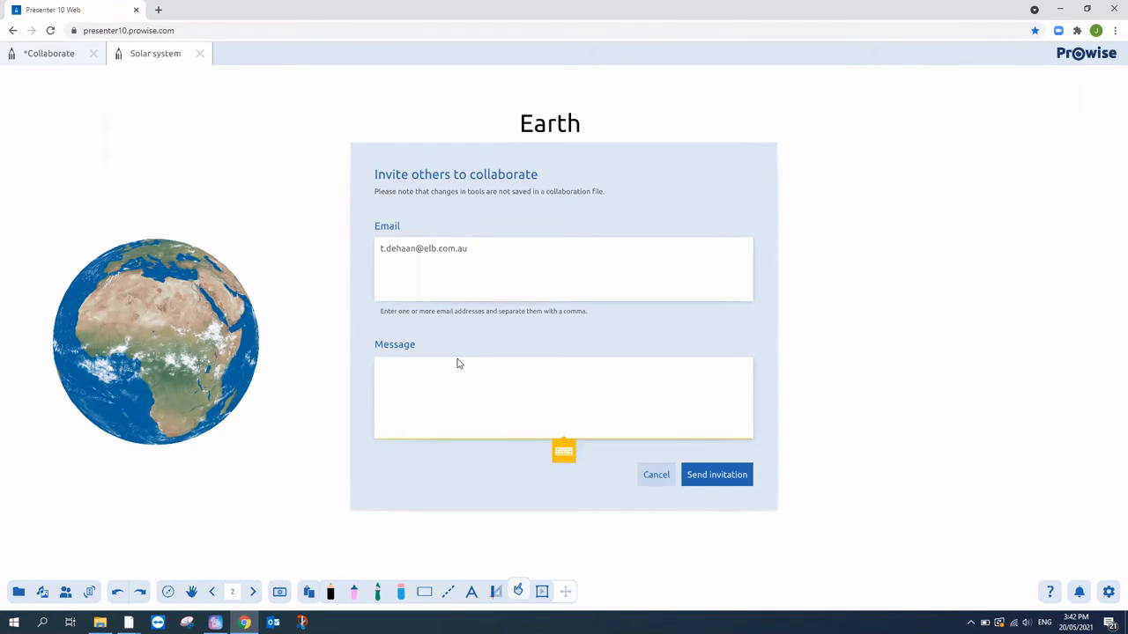
text(Take 2)
click(701, 477)
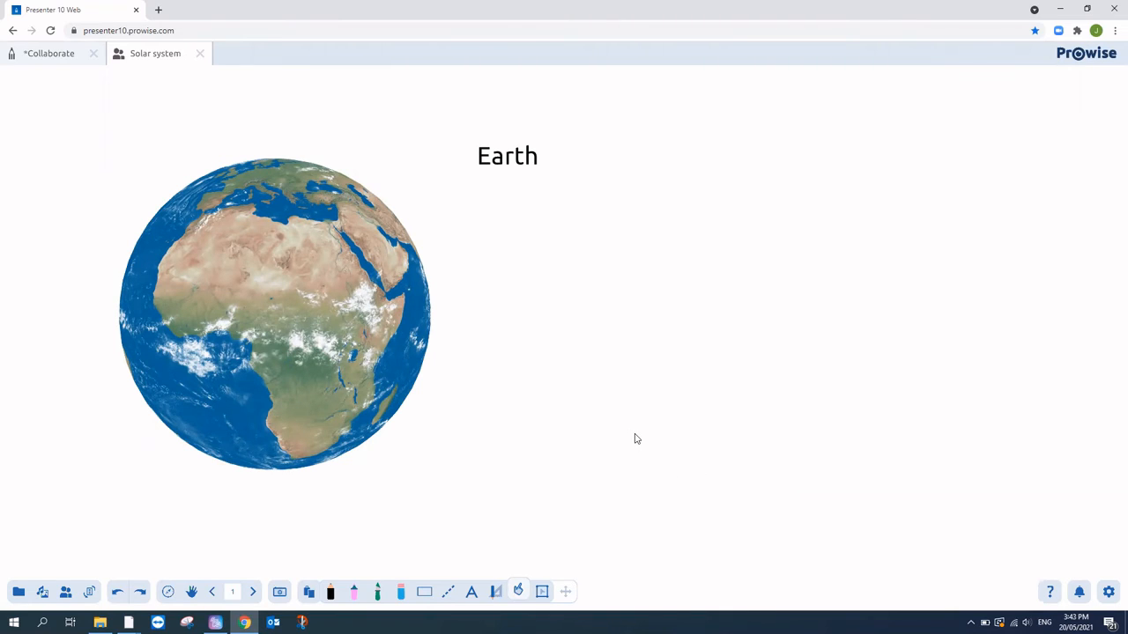
- Check the collaboration options, then page forward twice to the Mars page (page 3)
click(64, 594)
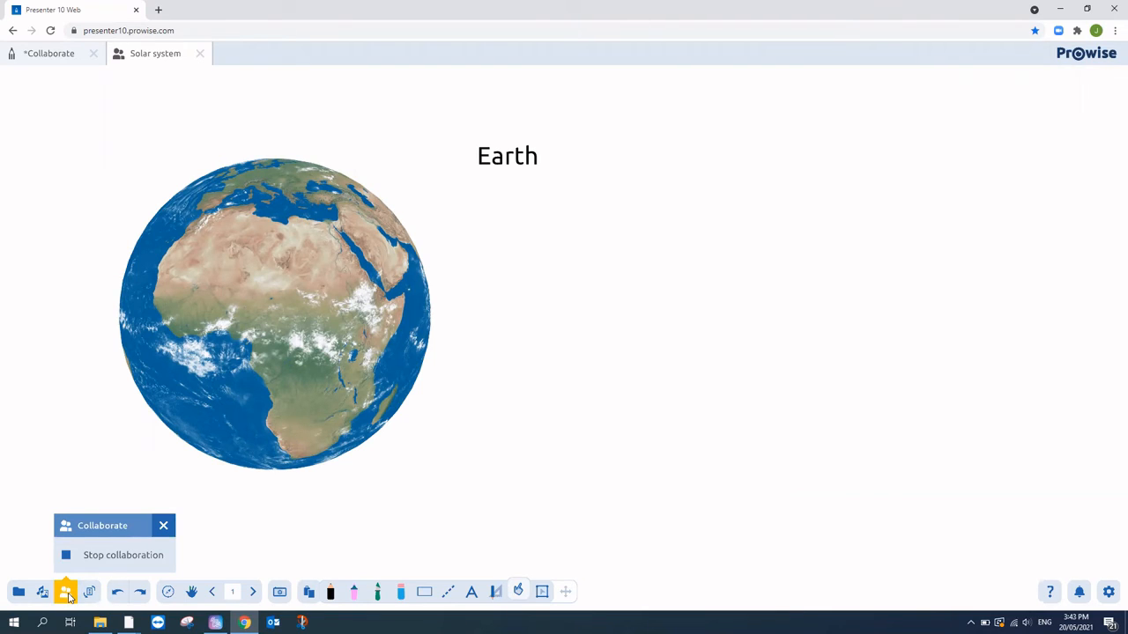
click(66, 594)
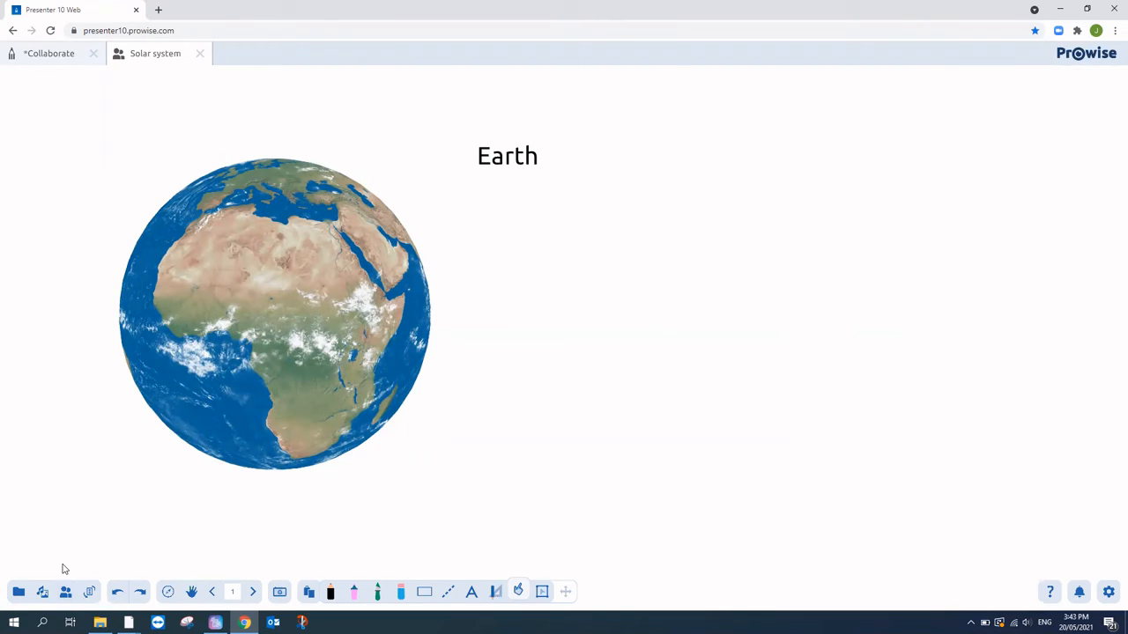
click(252, 592)
click(252, 592)
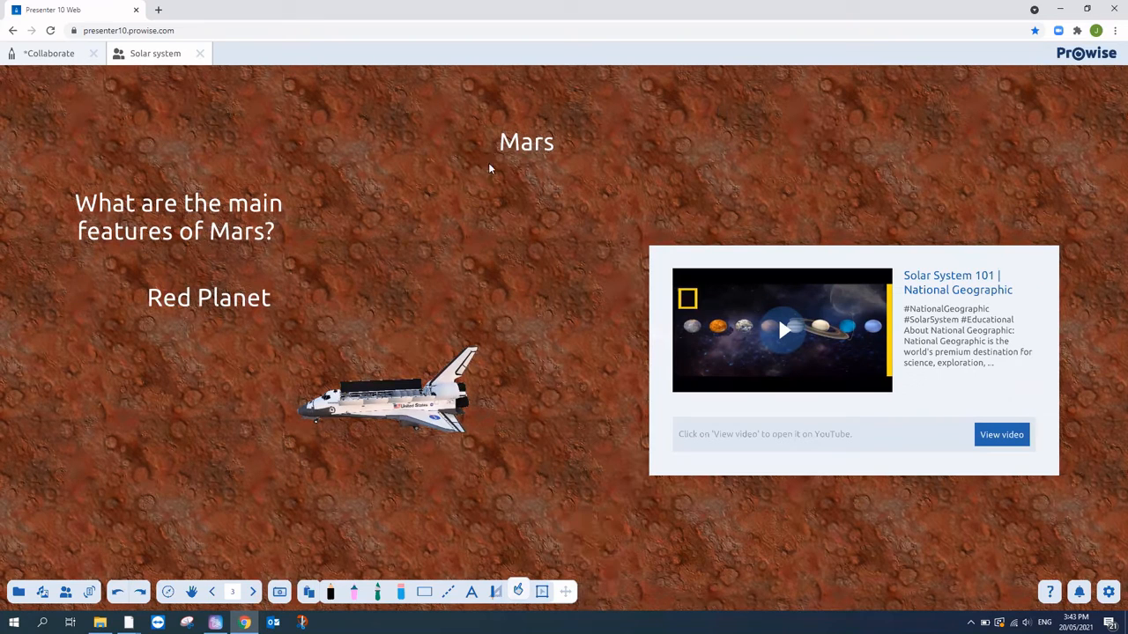
- Spin the shuttle so its nose points lower left, then browse pages and return to Mars
drag(425, 378, 634, 298)
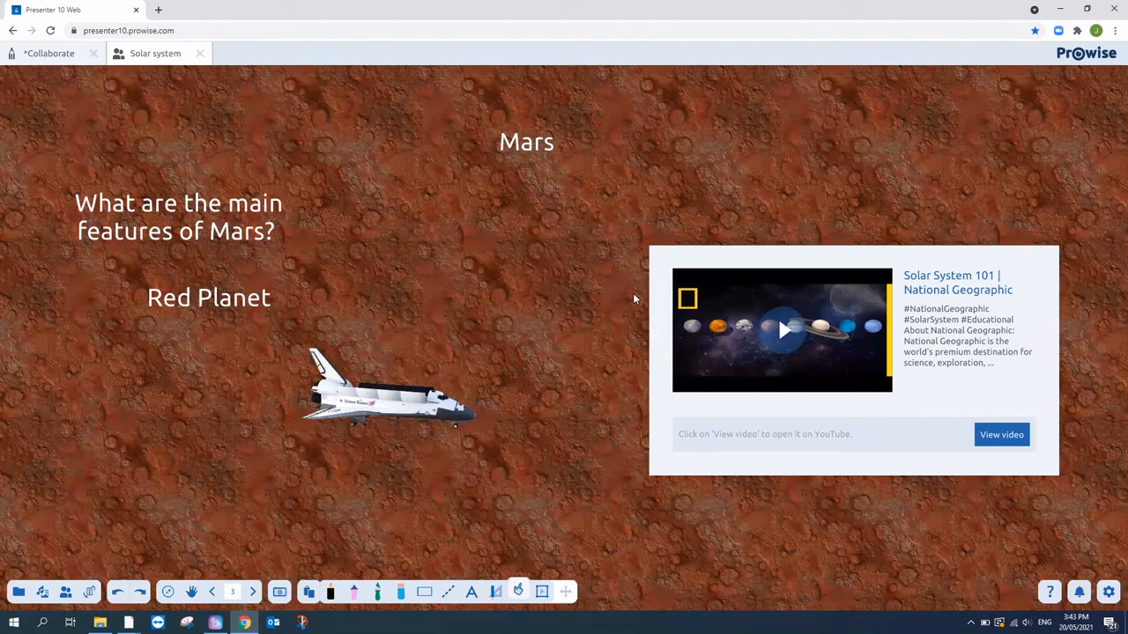
drag(479, 394, 293, 448)
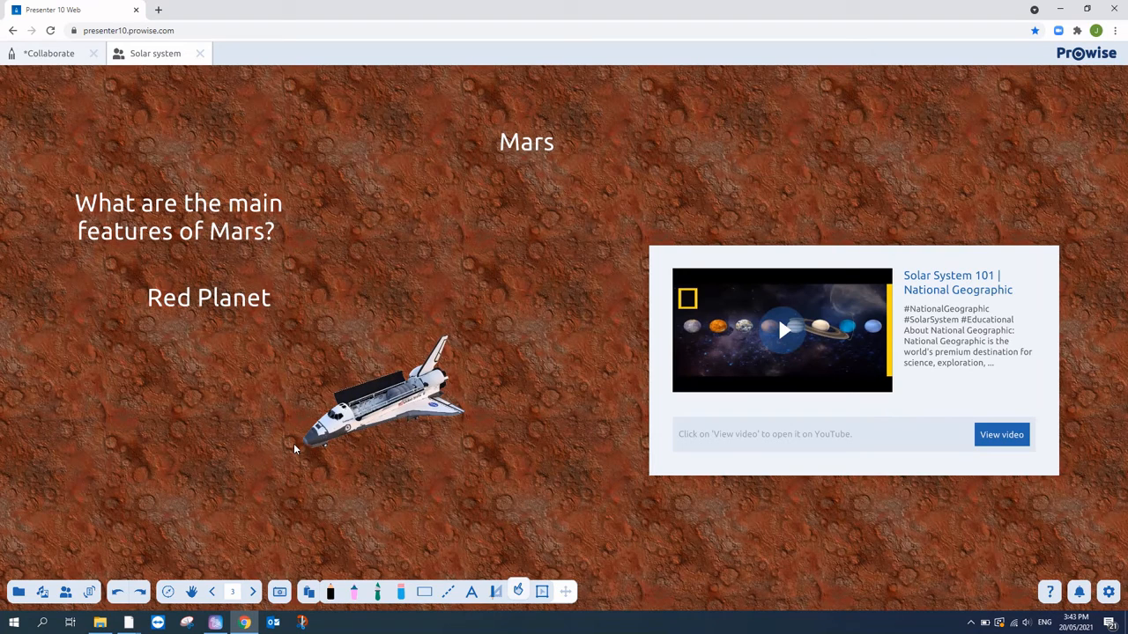
click(213, 593)
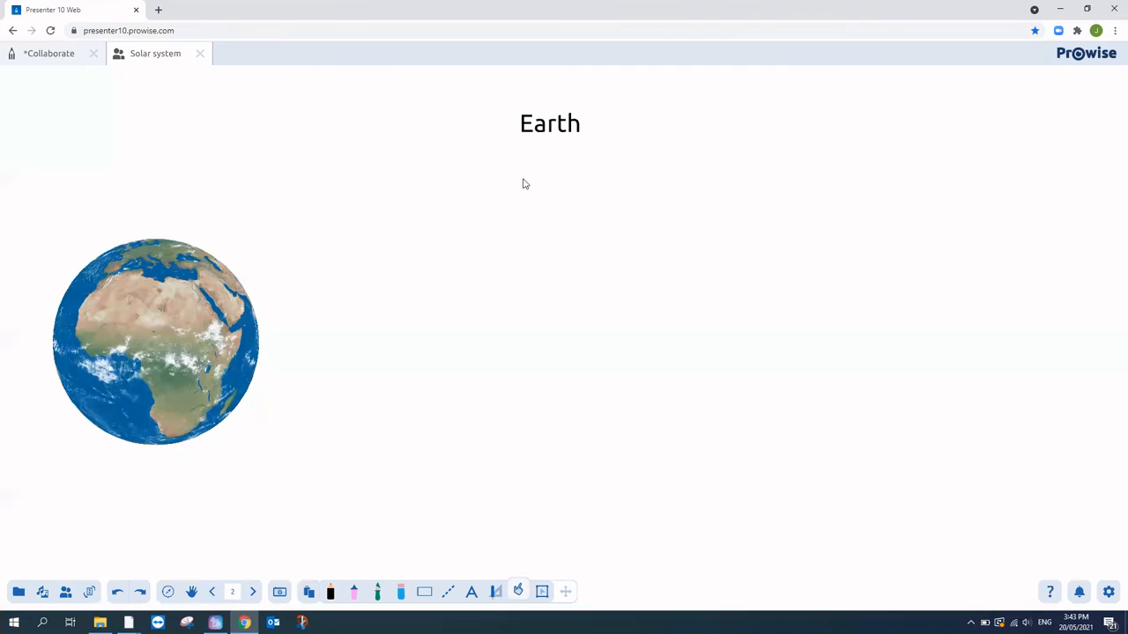
click(253, 591)
click(253, 591)
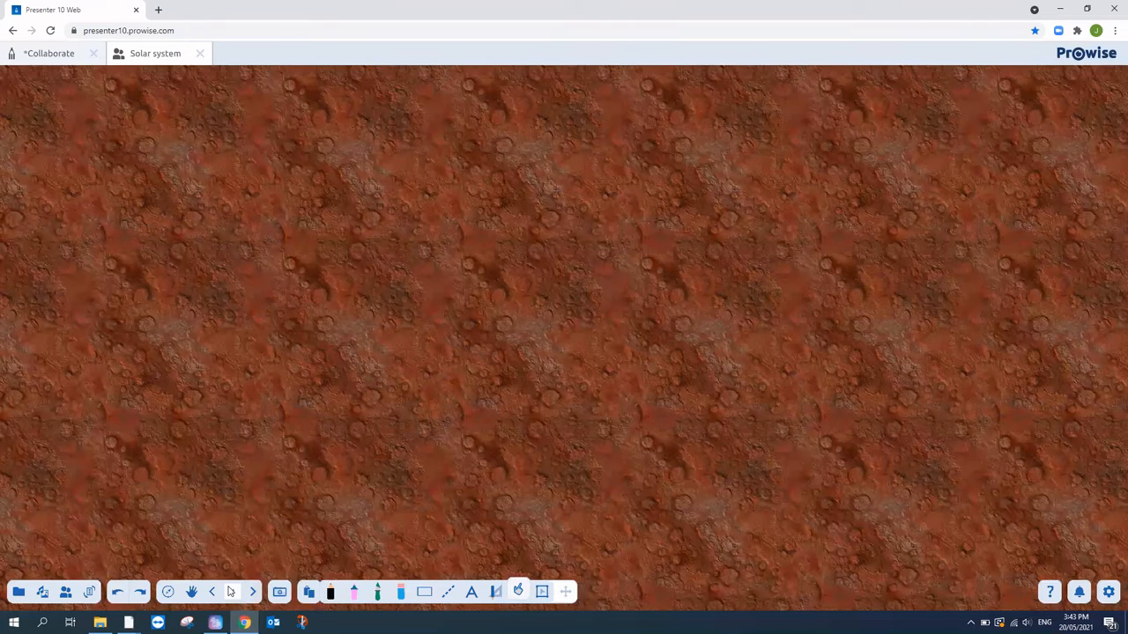
click(214, 593)
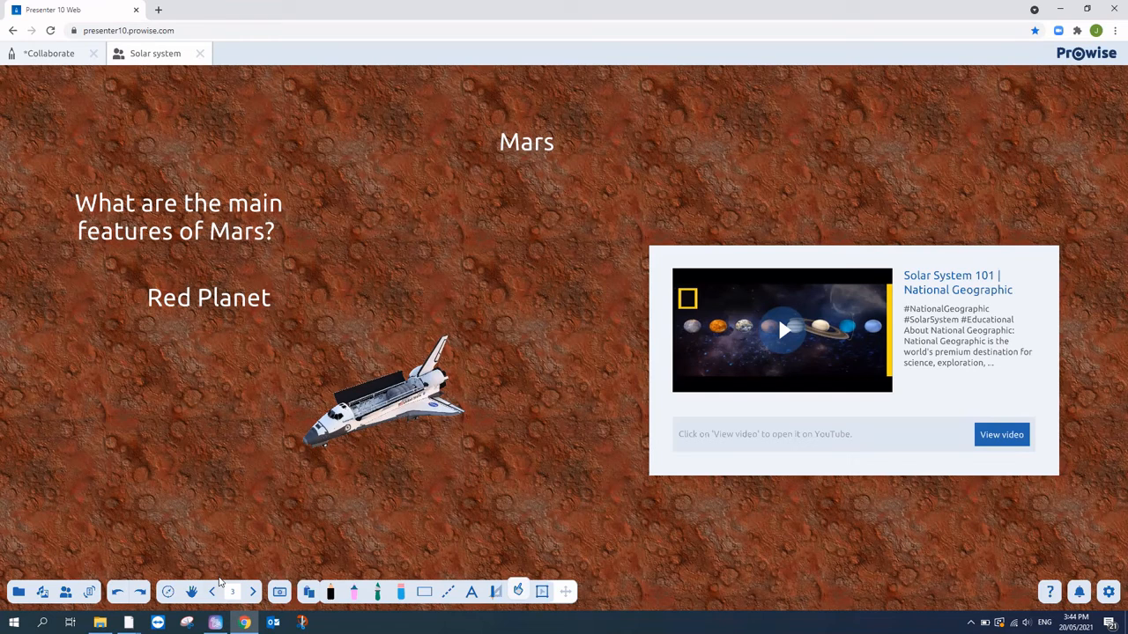
- Attach the Transport > Airplane sound to the Mars question text
click(545, 594)
click(200, 245)
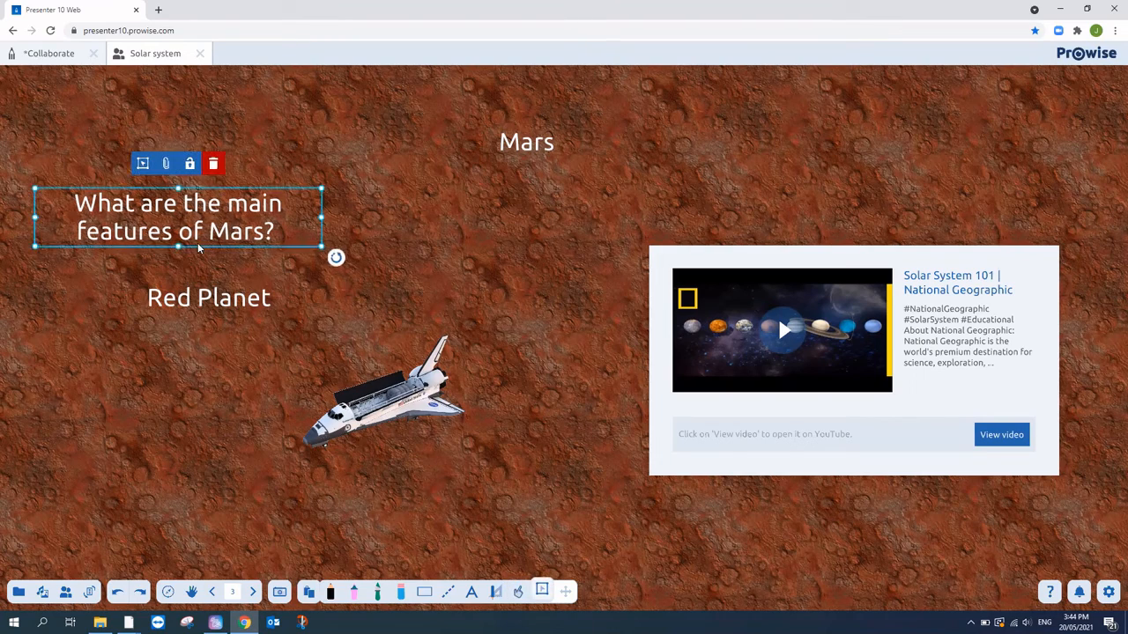
click(167, 166)
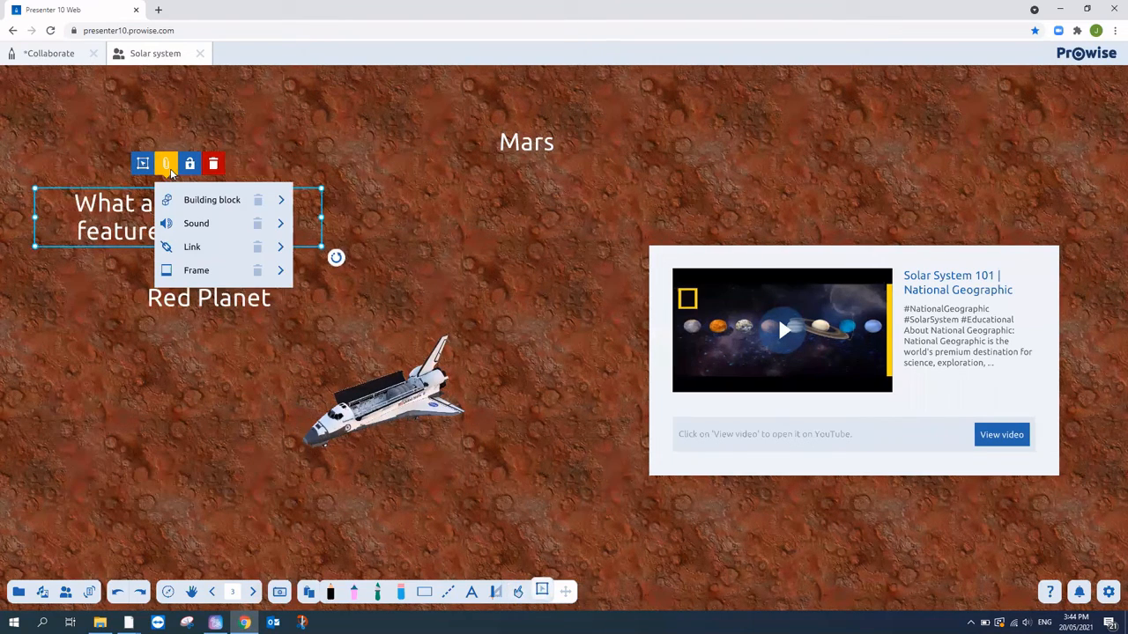
click(211, 226)
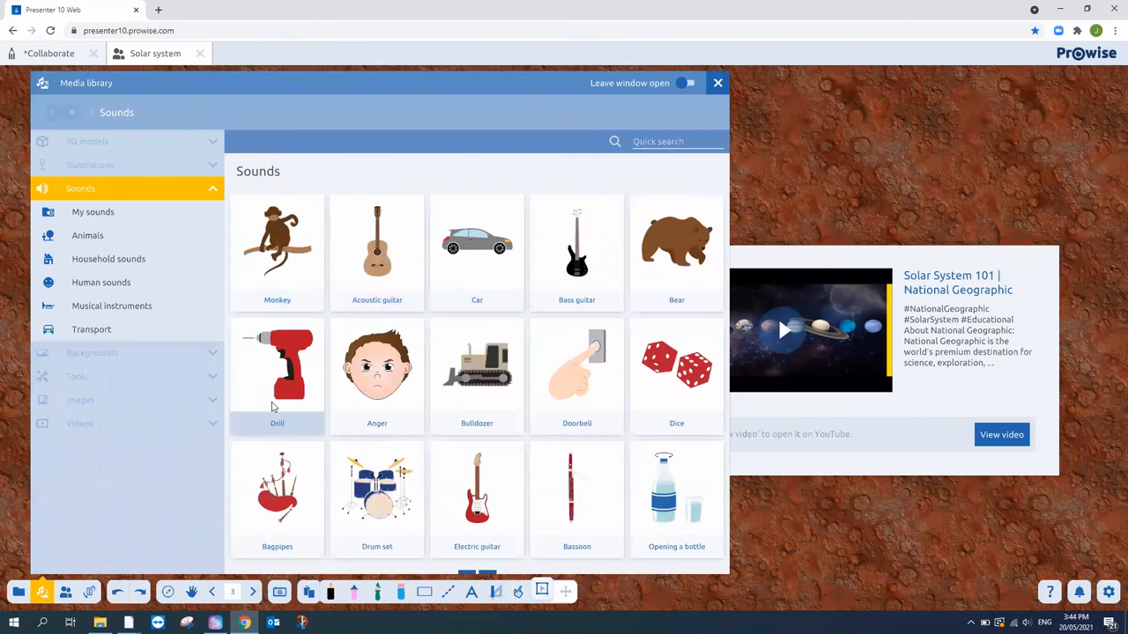
click(93, 333)
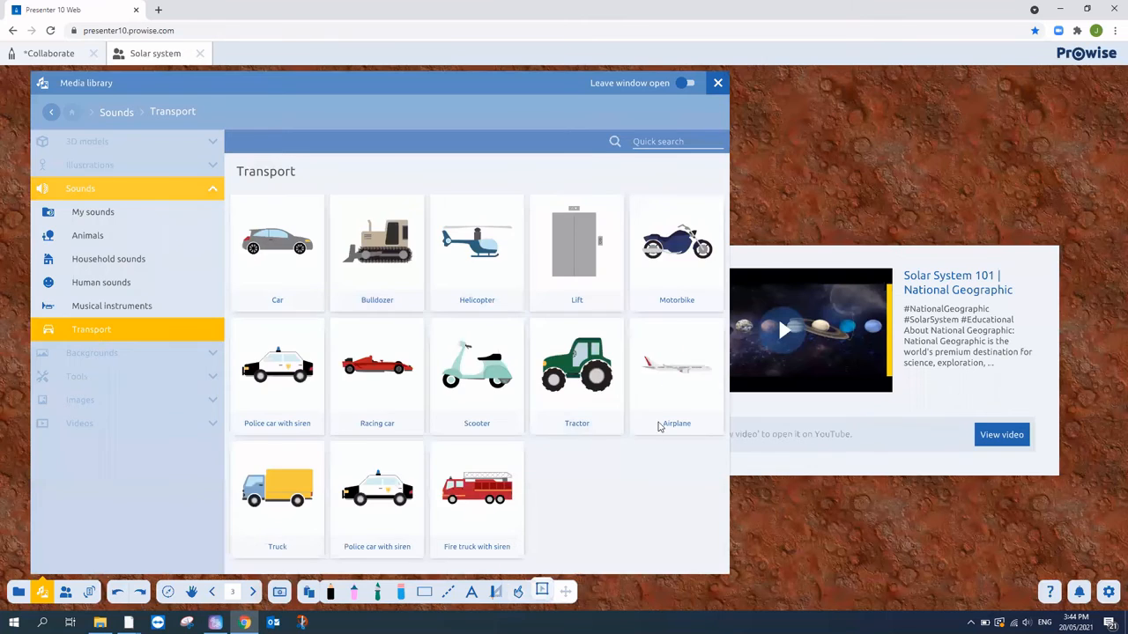
click(672, 376)
- Play and stop the Airplane sound on the question, then go back to the Earth page
click(425, 296)
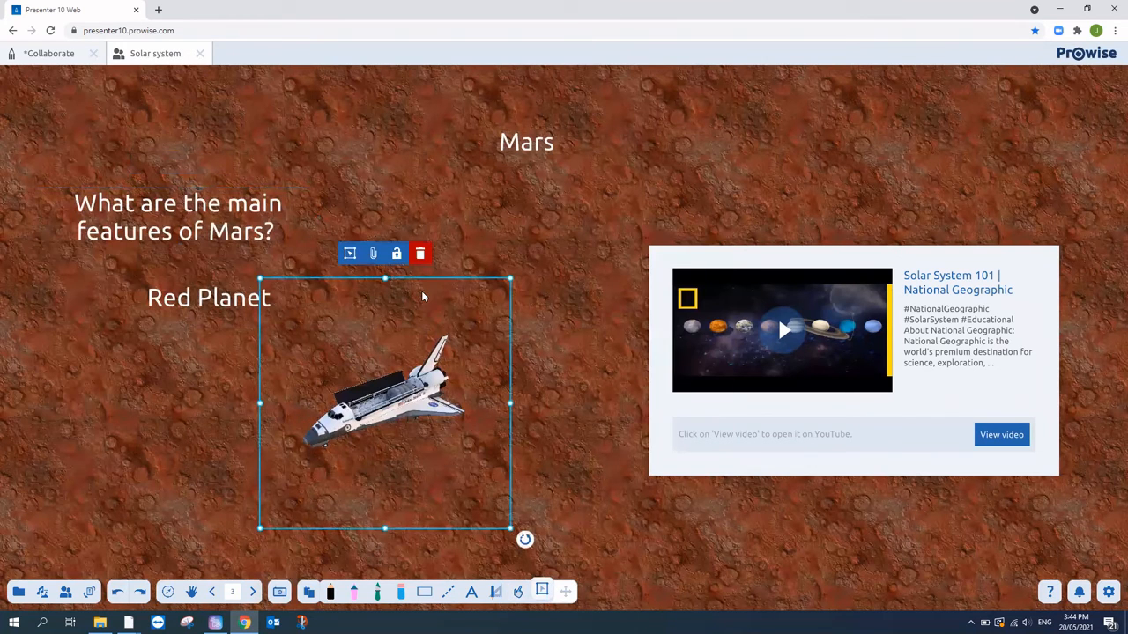
click(221, 213)
click(518, 591)
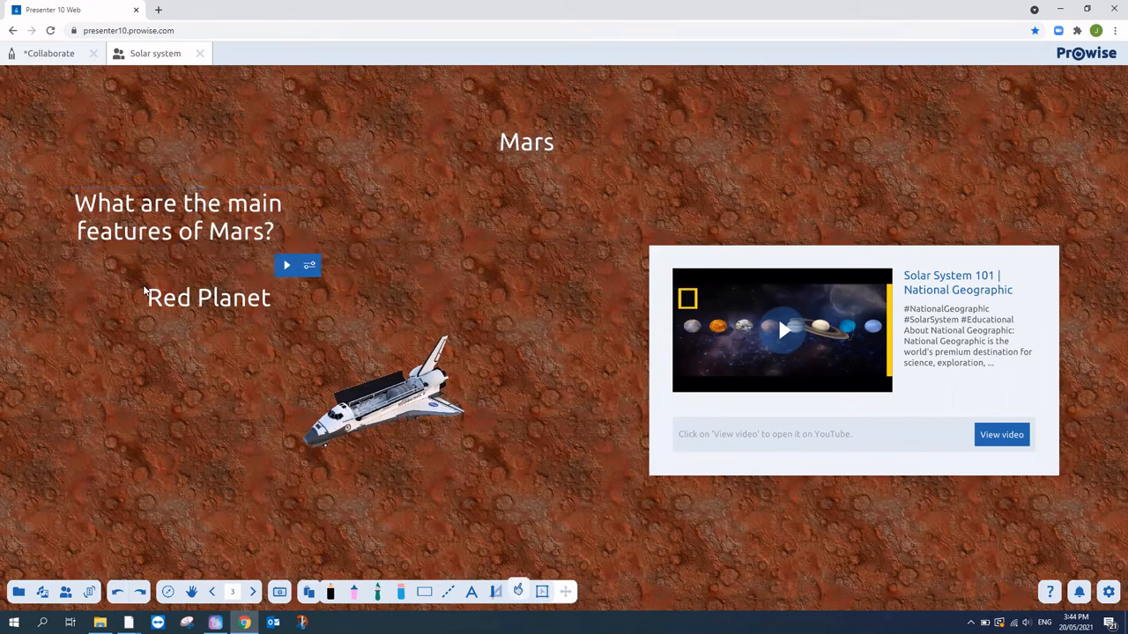
click(182, 249)
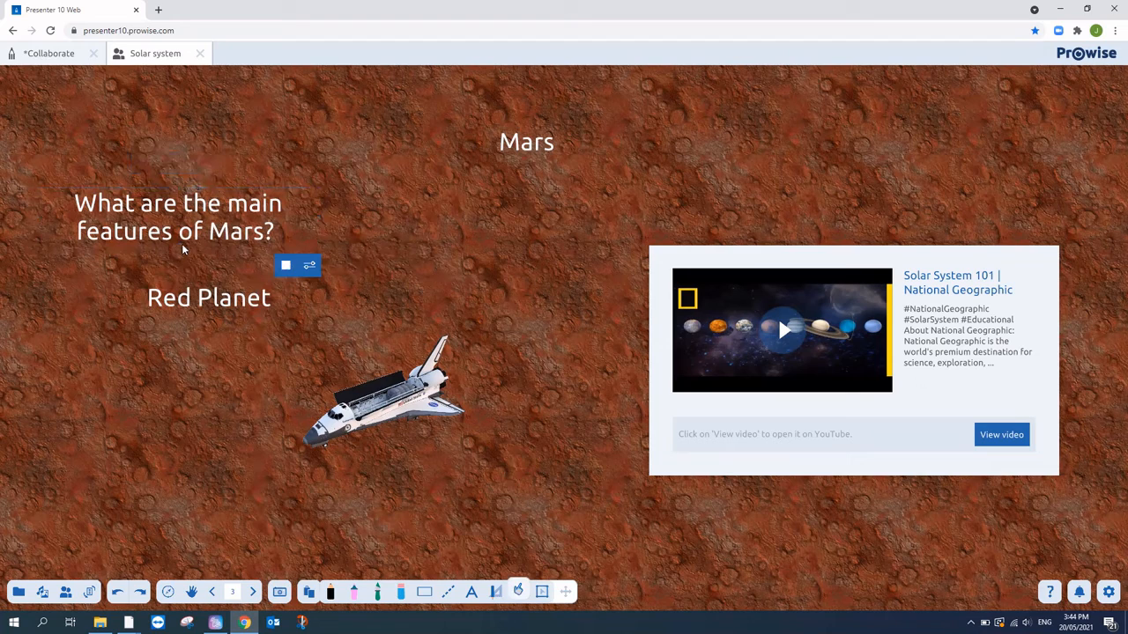
click(233, 227)
click(212, 592)
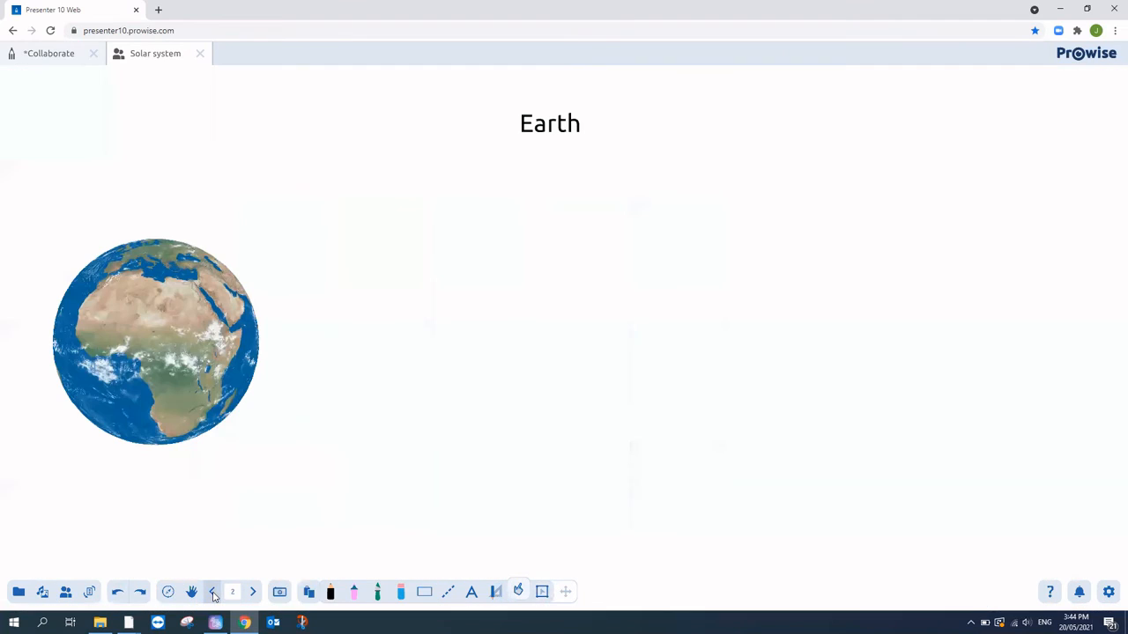
- Go to page 4 of the Collaborate presentation, 'Register for our upcoming webinars'
click(40, 54)
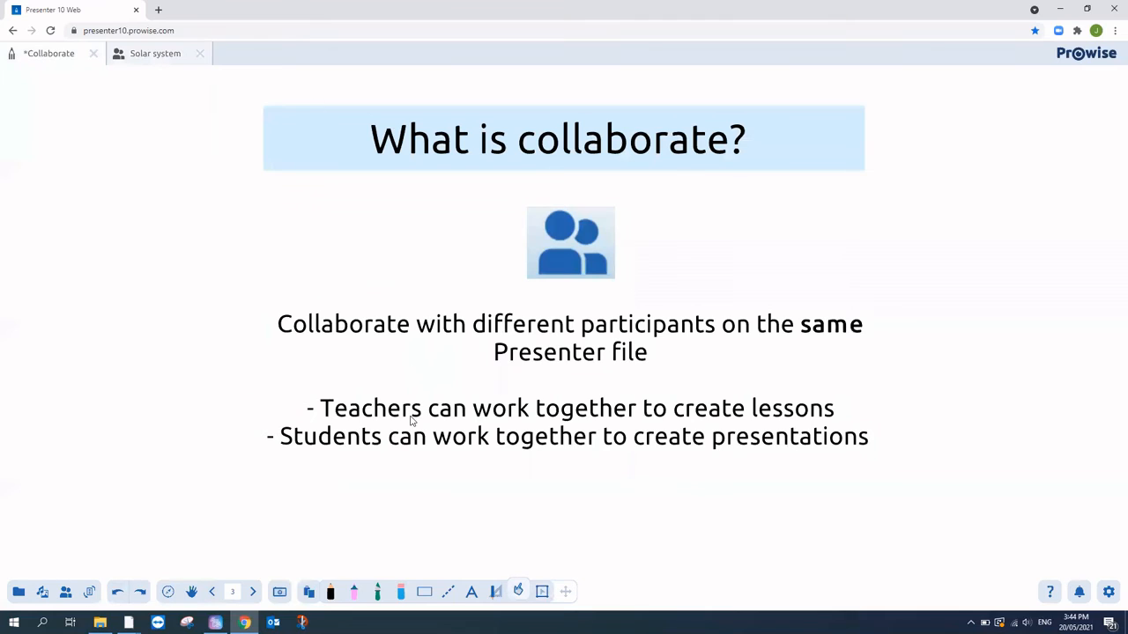
click(254, 592)
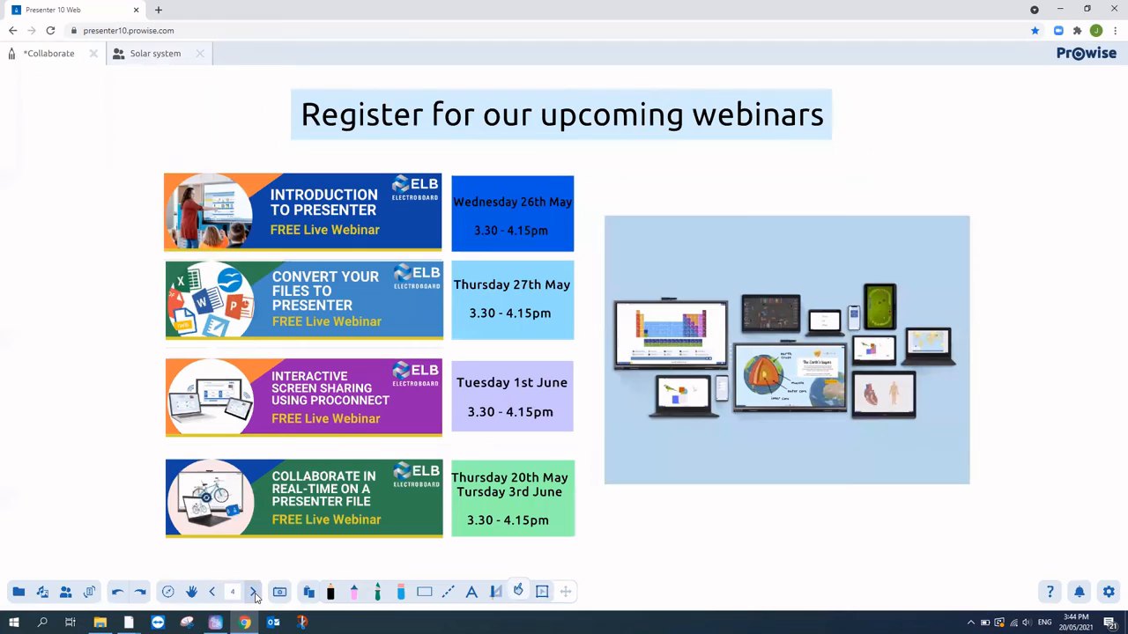